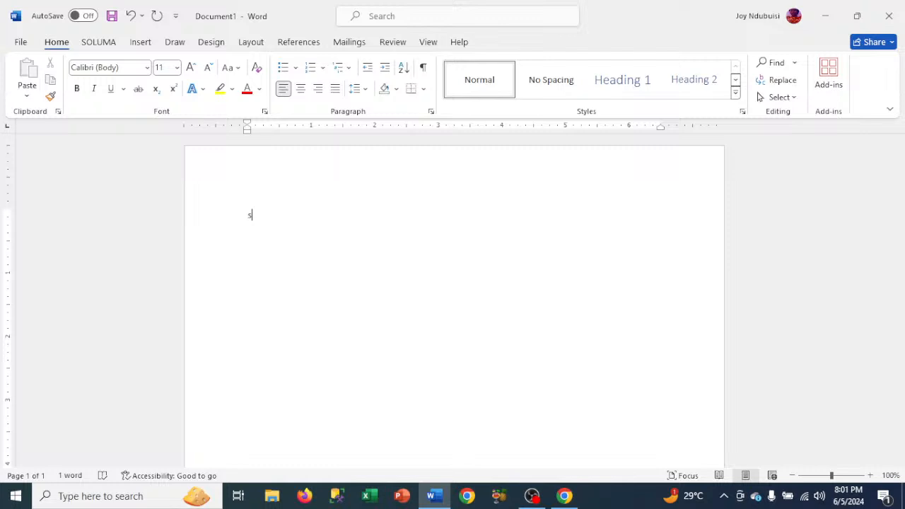
- Delete the stray letter s from the otherwise blank document
key("BackSpace")
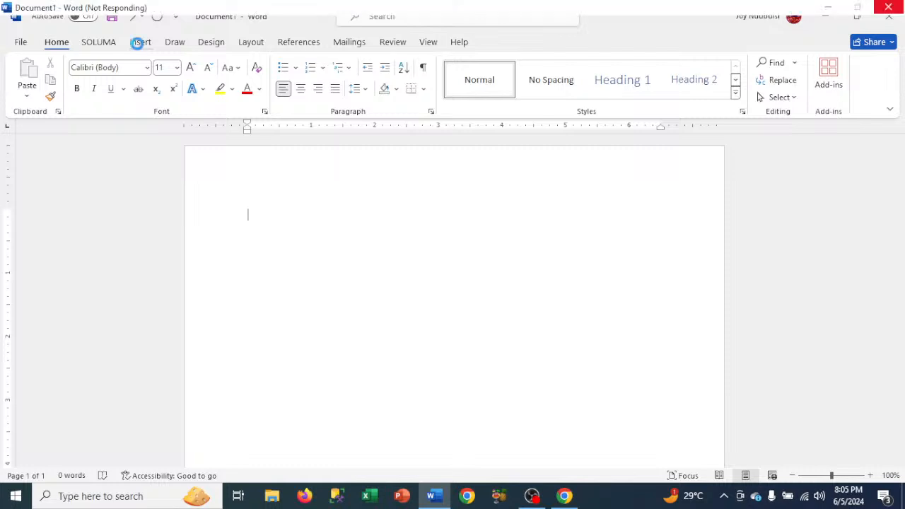
left_click(140, 43)
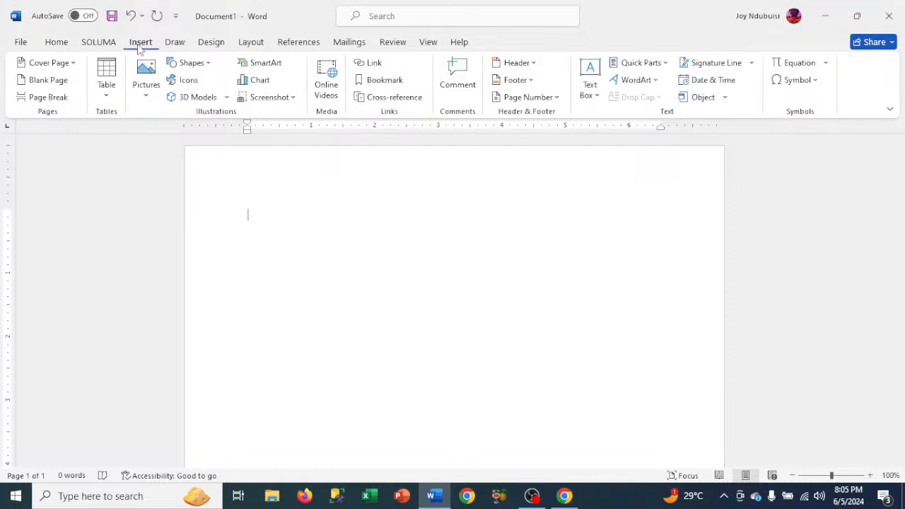
left_click(191, 63)
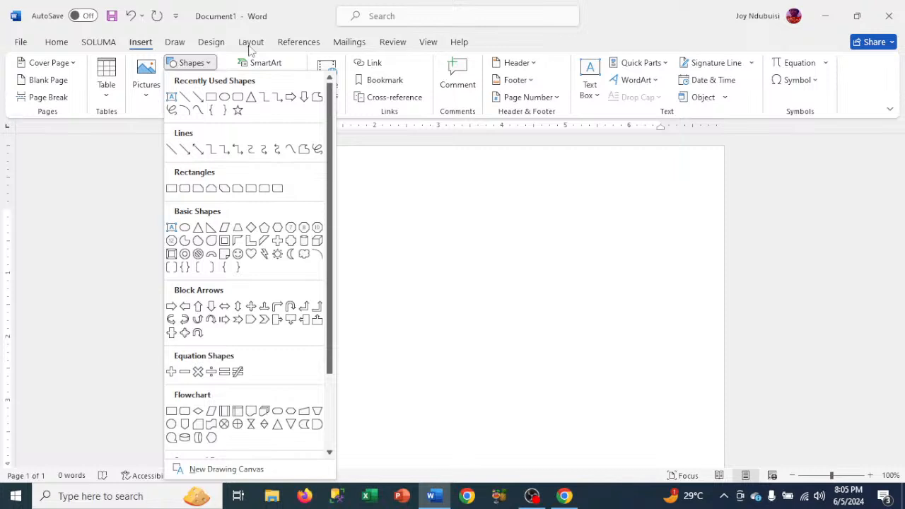
key("Escape")
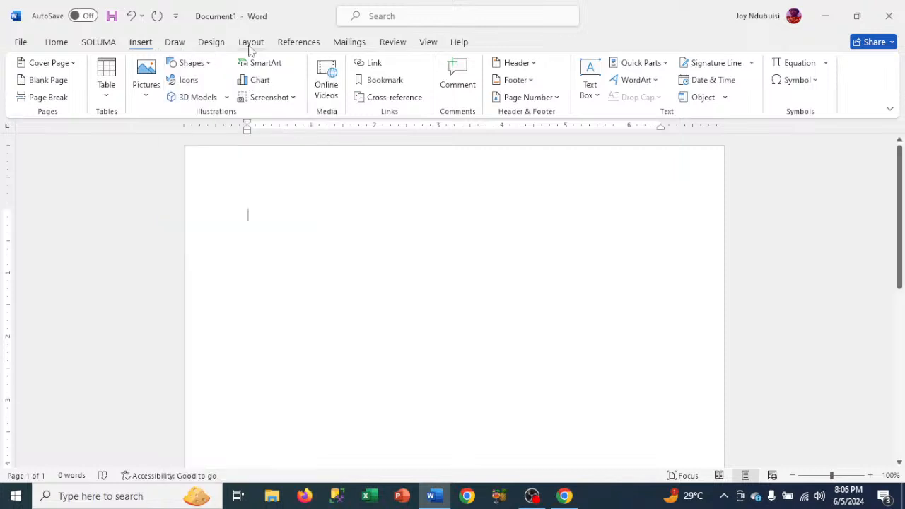
- Set a custom paper size 5 inches wide and 3 inches high for the whole document
left_click(251, 42)
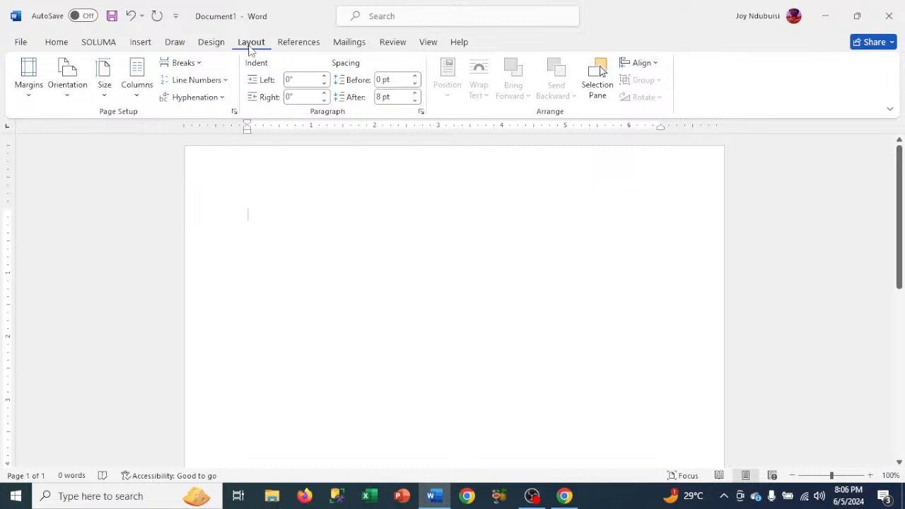
left_click(106, 89)
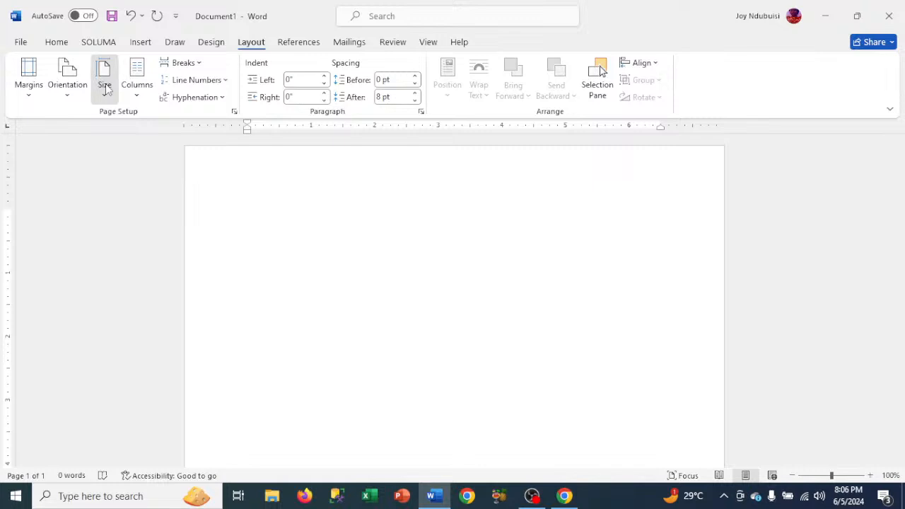
left_click(105, 87)
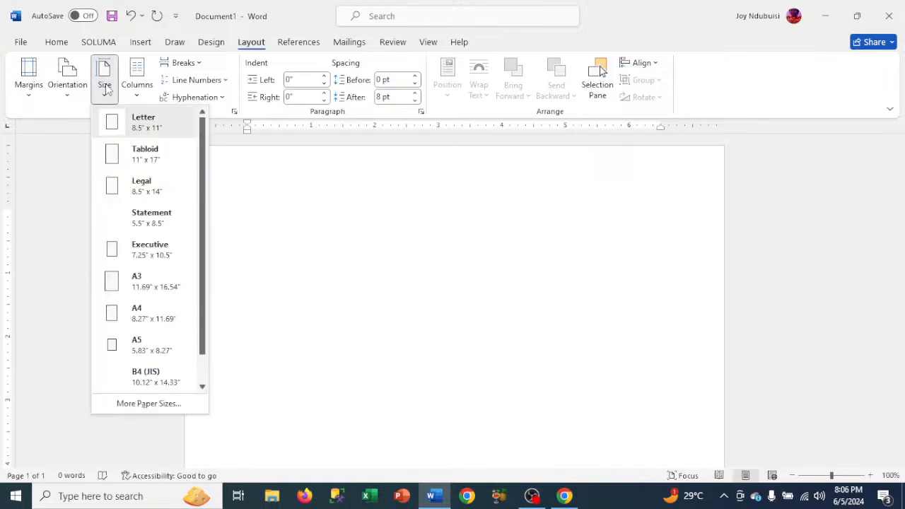
left_click(148, 403)
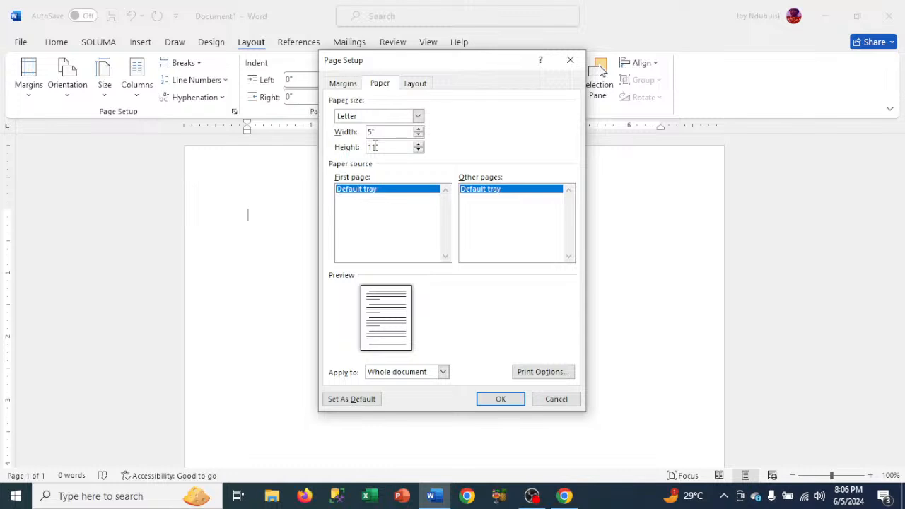
left_click(375, 146)
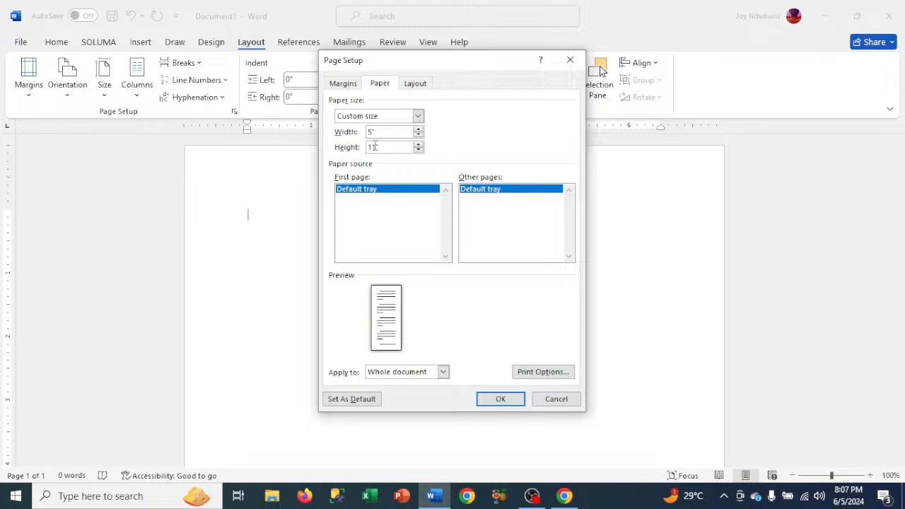
key("BackSpace")
key("BackSpace")
key("BackSpace")
type("3")
left_click(372, 132)
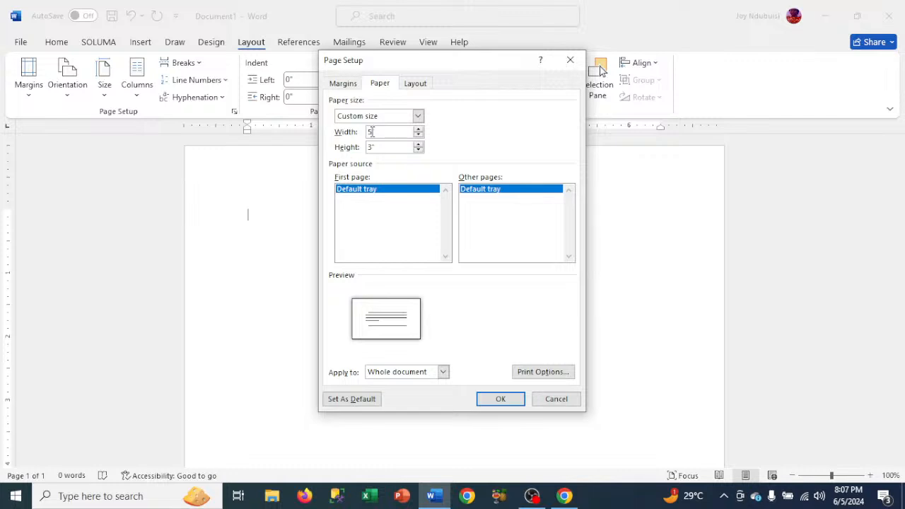
left_click(500, 400)
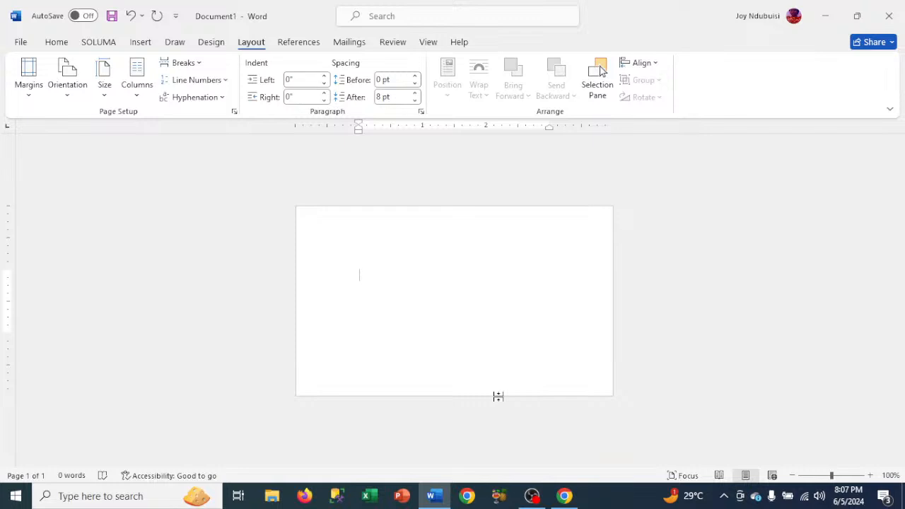
- Change the document's paper size to the A4 preset
left_click(106, 89)
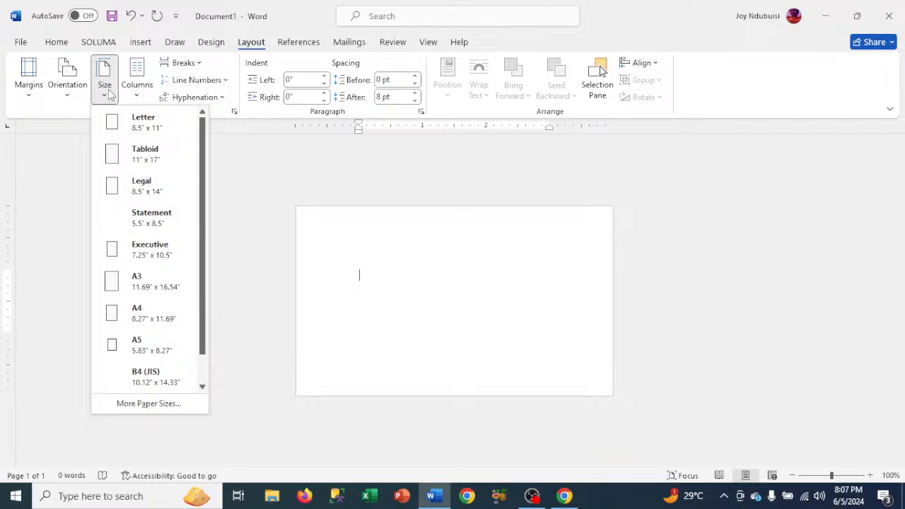
left_click(134, 317)
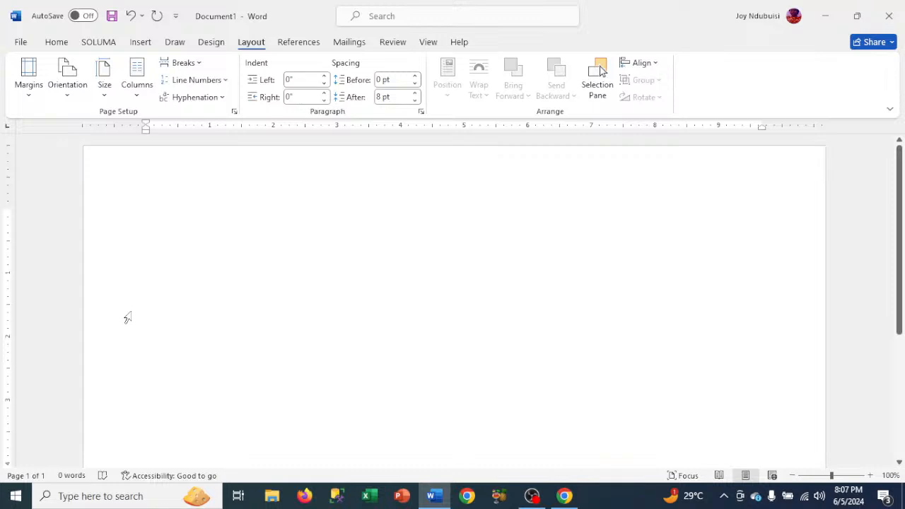
left_click(104, 99)
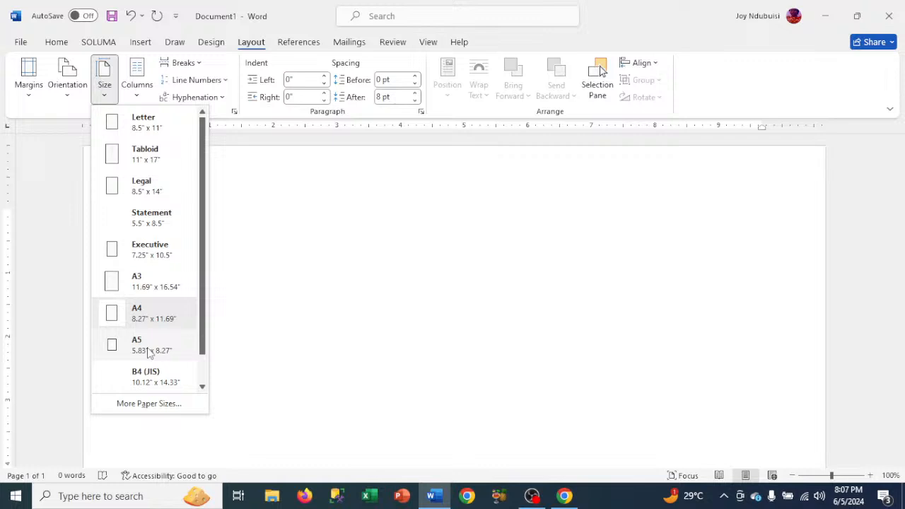
left_click(352, 231)
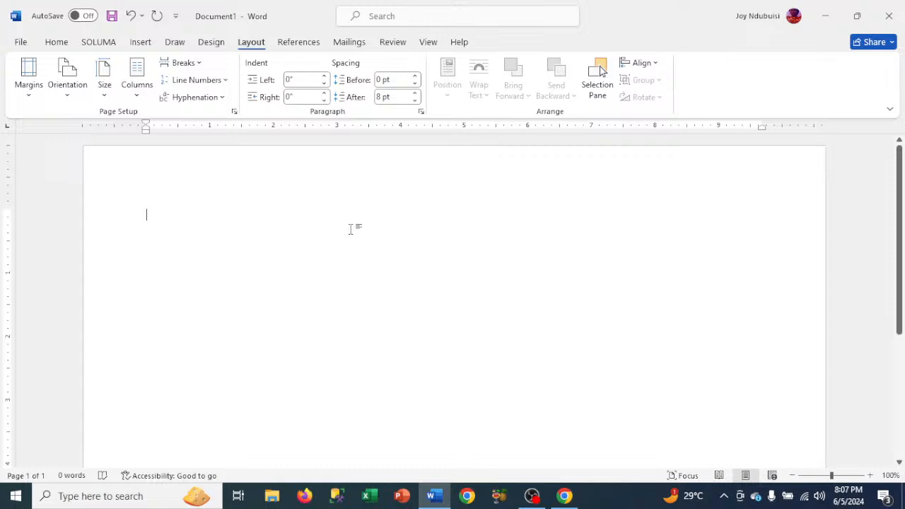
- Insert a text box near the middle of the page and enlarge it to about 2.16 by 4.27 inches
left_click(136, 45)
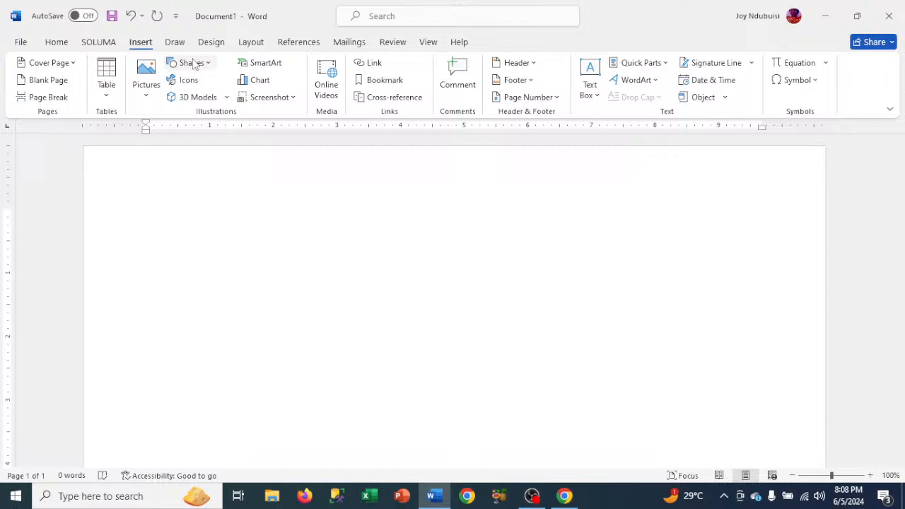
left_click(196, 65)
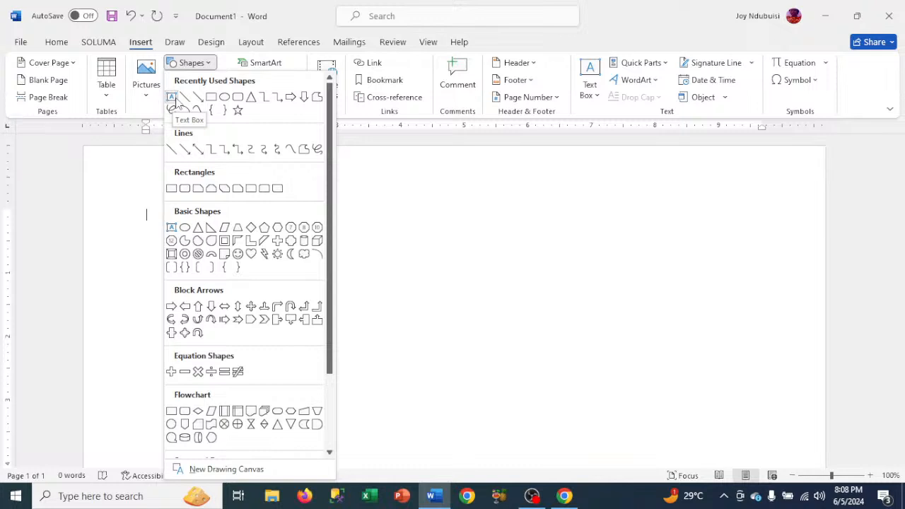
left_click(171, 97)
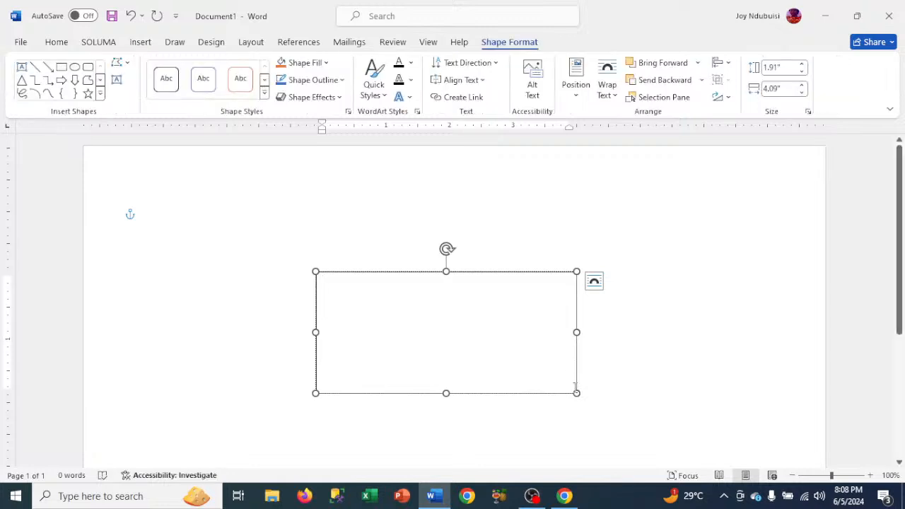
left_click_drag(577, 394, 590, 402)
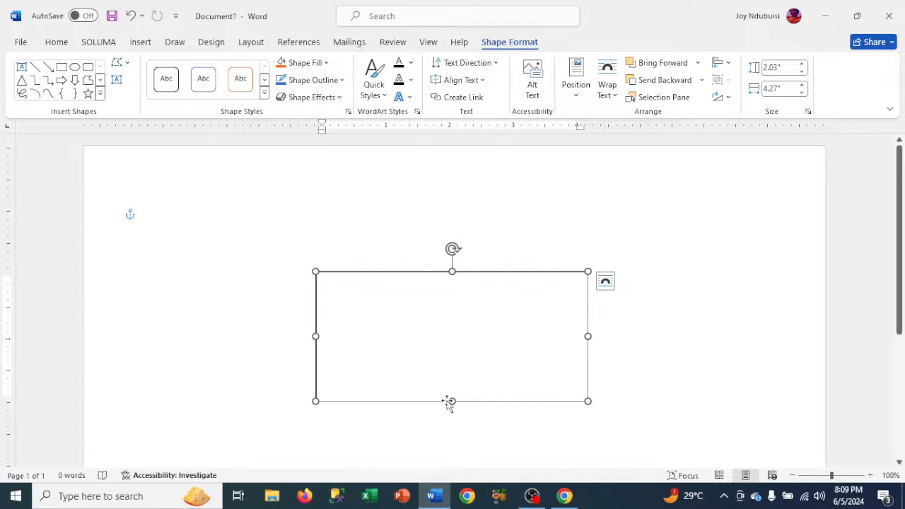
left_click_drag(452, 402, 452, 409)
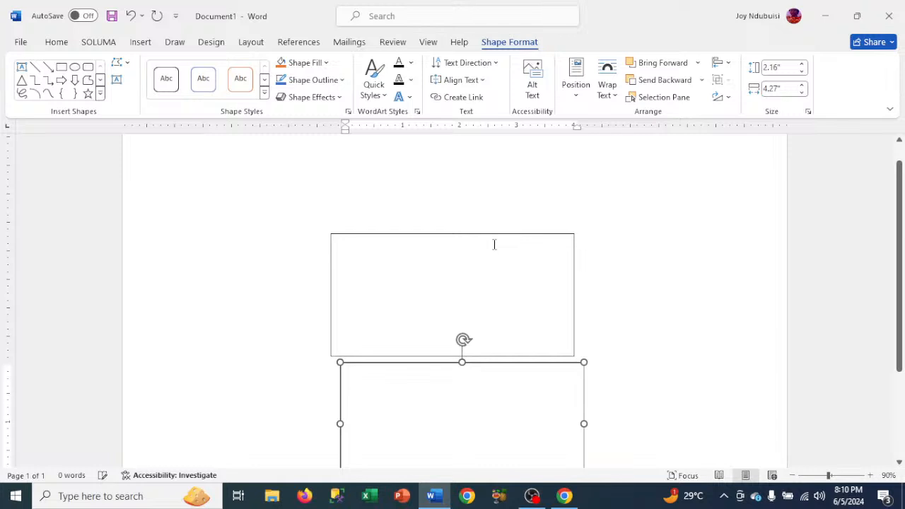
- Shift the lower text box left to line up with the upper one, and move the upper box higher on the page
key("Left")
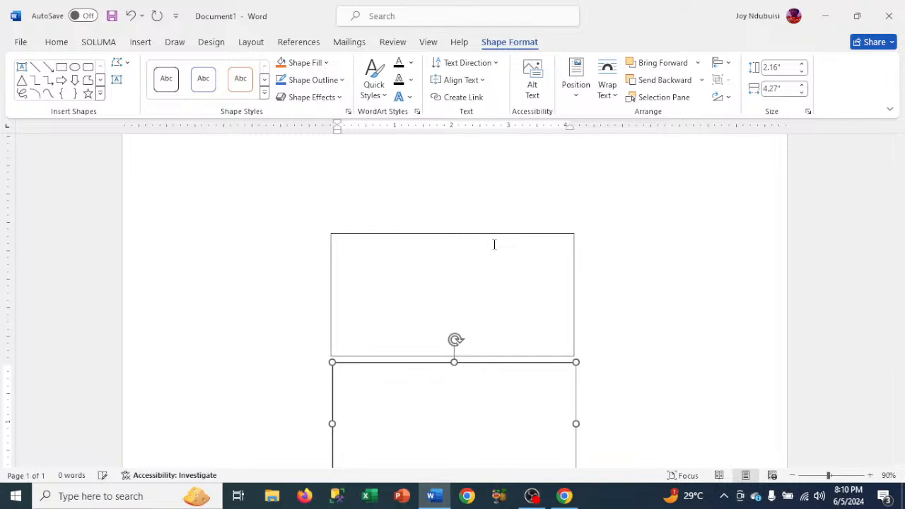
left_click(439, 239)
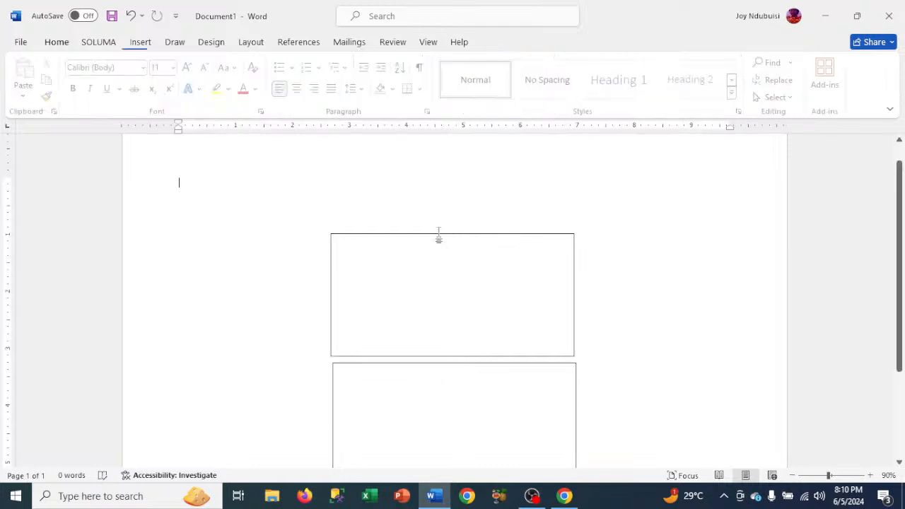
left_click(439, 239)
key("Up")
key("Up")
key("Up")
key("Up")
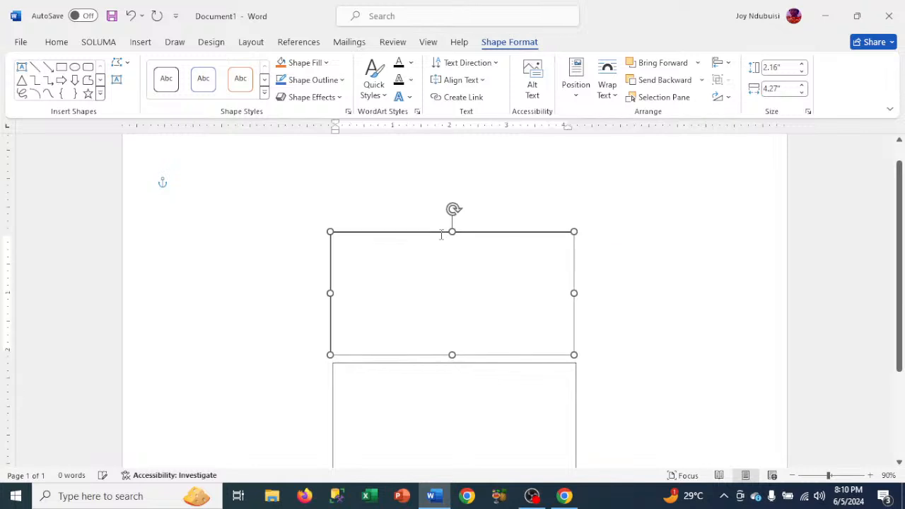
key("Up")
key("Up")
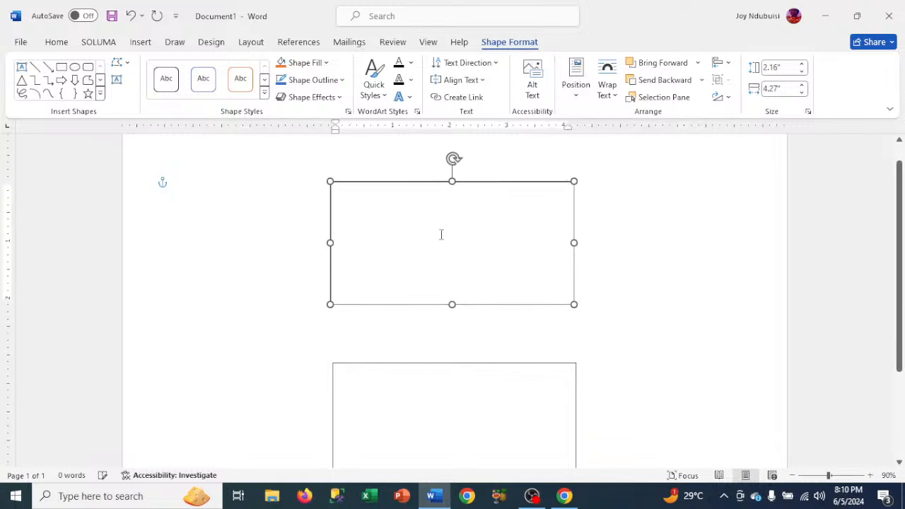
- Move the lower text box up until it sits just beneath the upper one with a small gap
left_click(467, 365)
key("Up")
key("Up")
key("Up")
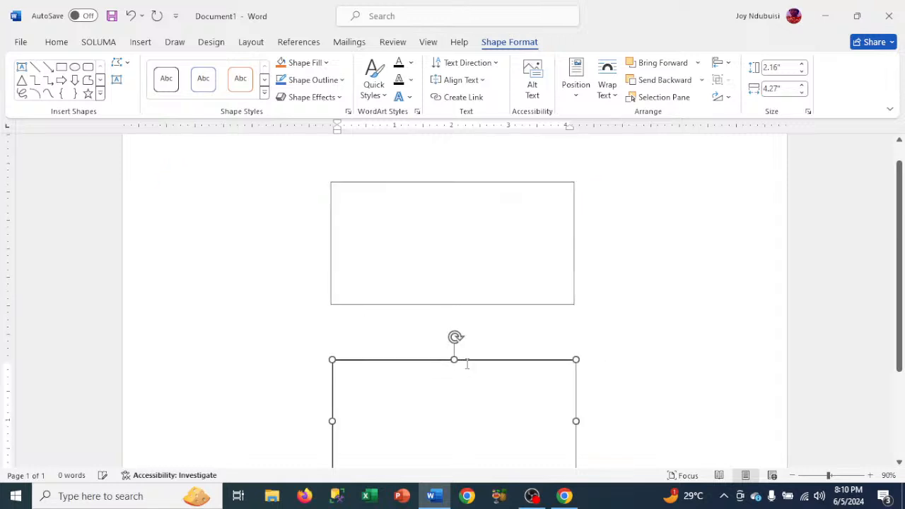
key("Up")
key("Up")
key("Up")
key("Up")
key("Up")
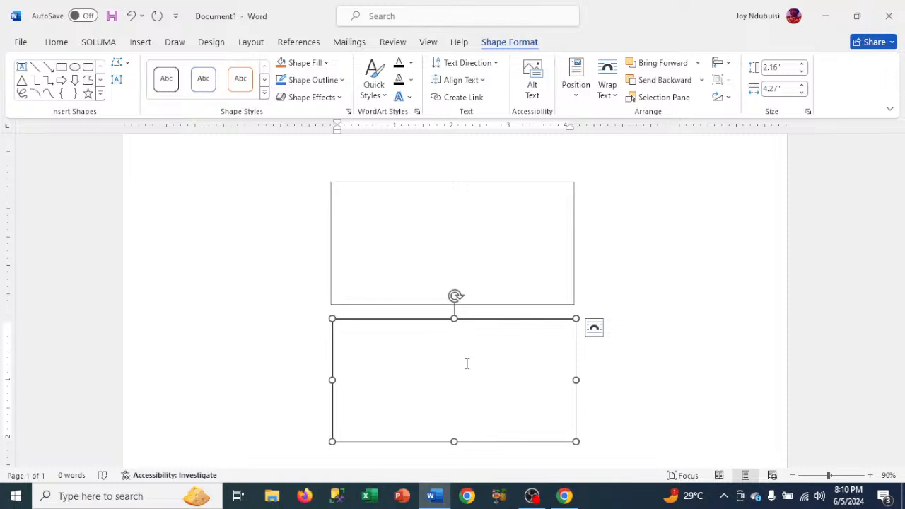
- Fill the upper text box with Gold, Accent 4, Lighter 40%
left_click(407, 208)
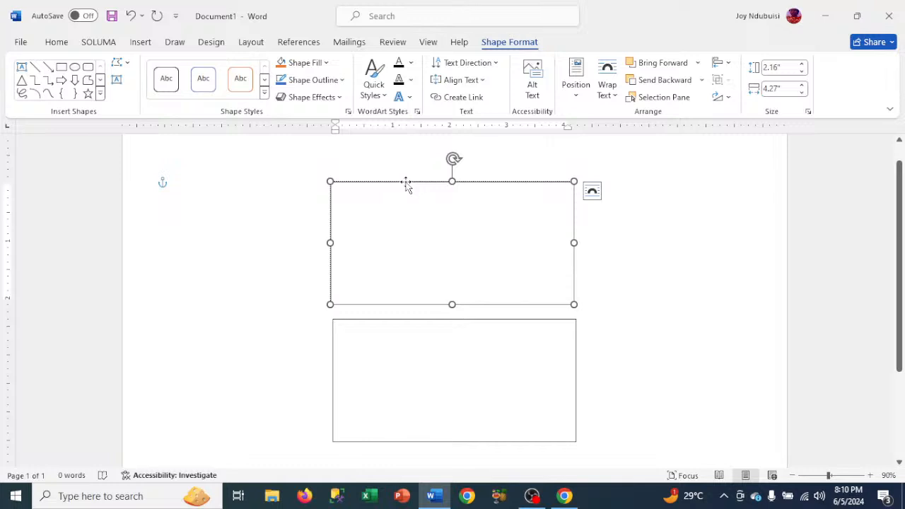
left_click(407, 182)
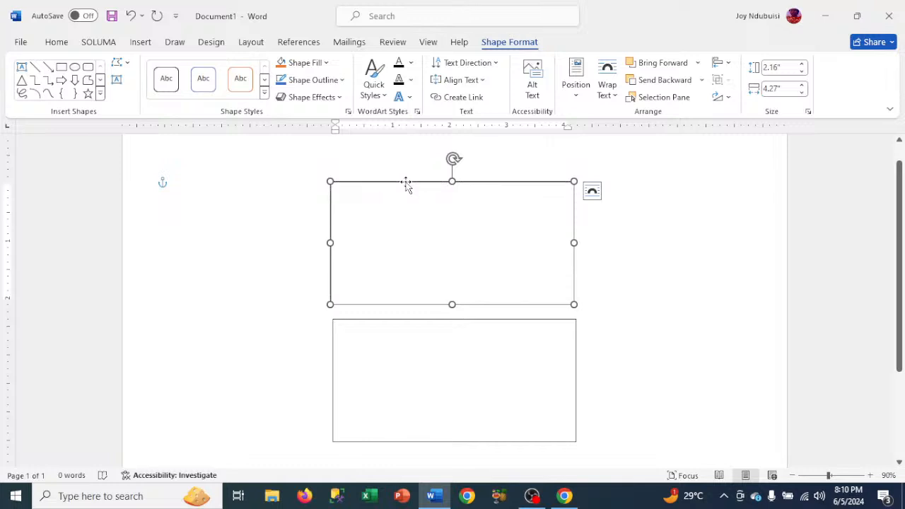
left_click(303, 64)
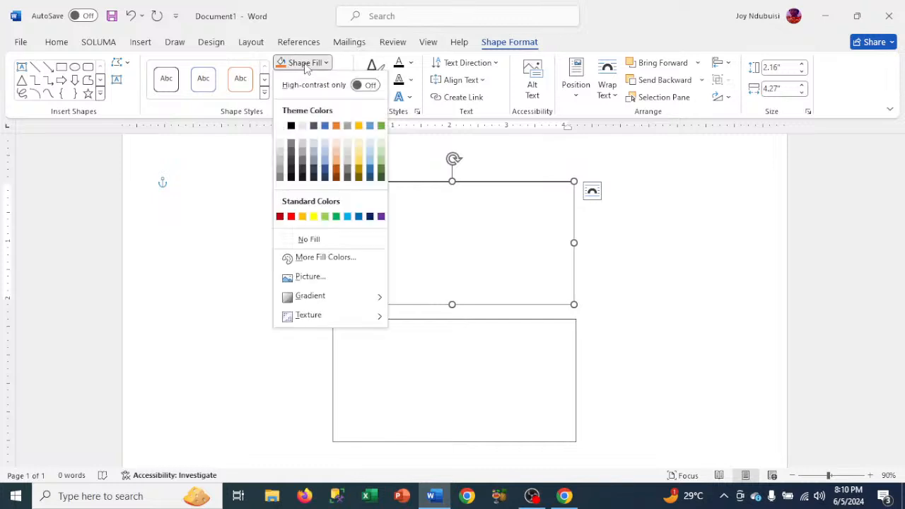
left_click(360, 163)
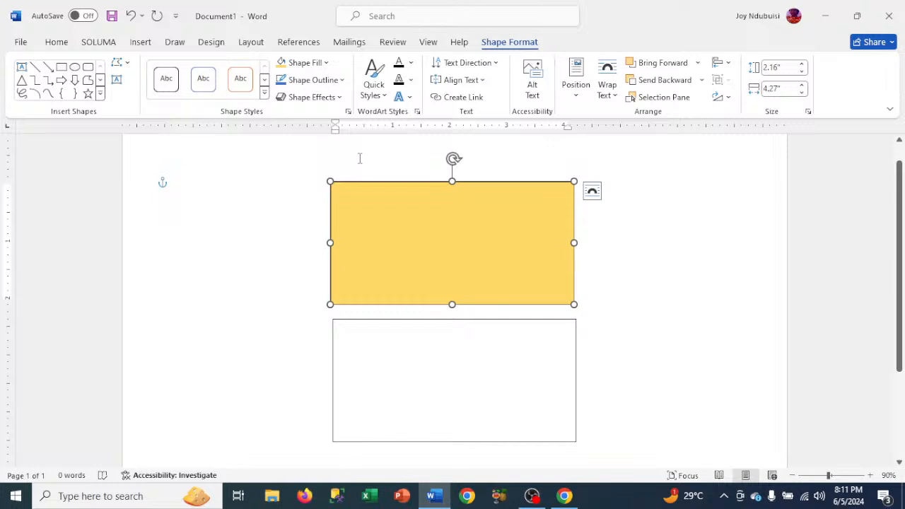
- Try several custom fill colours from the colour spectrum for the upper text box
left_click(304, 63)
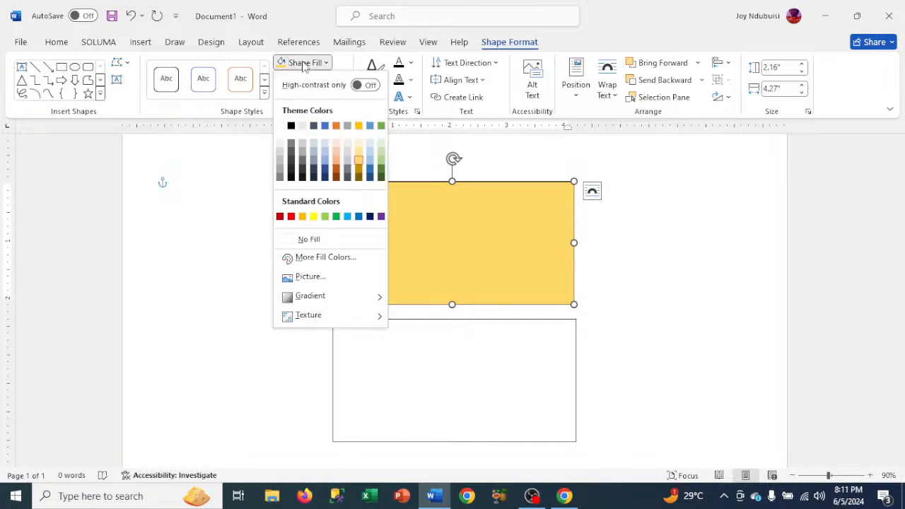
left_click(311, 258)
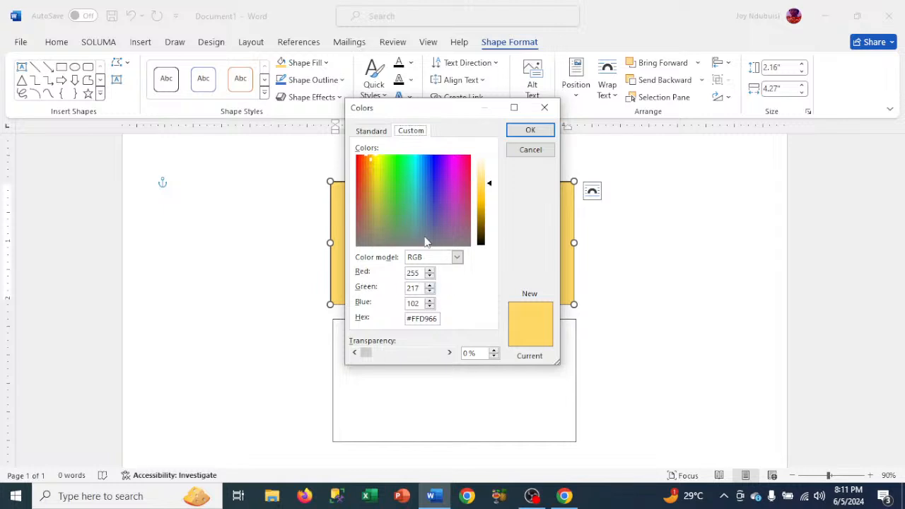
left_click(380, 187)
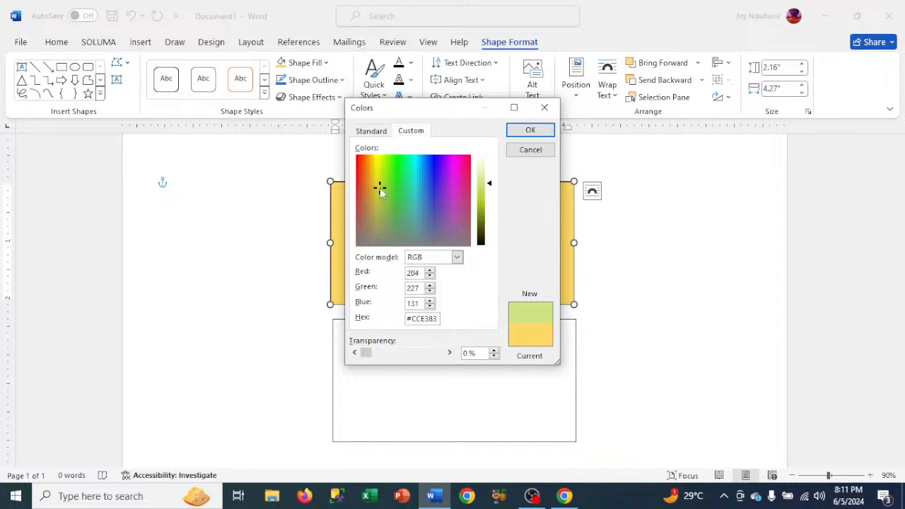
left_click(405, 189)
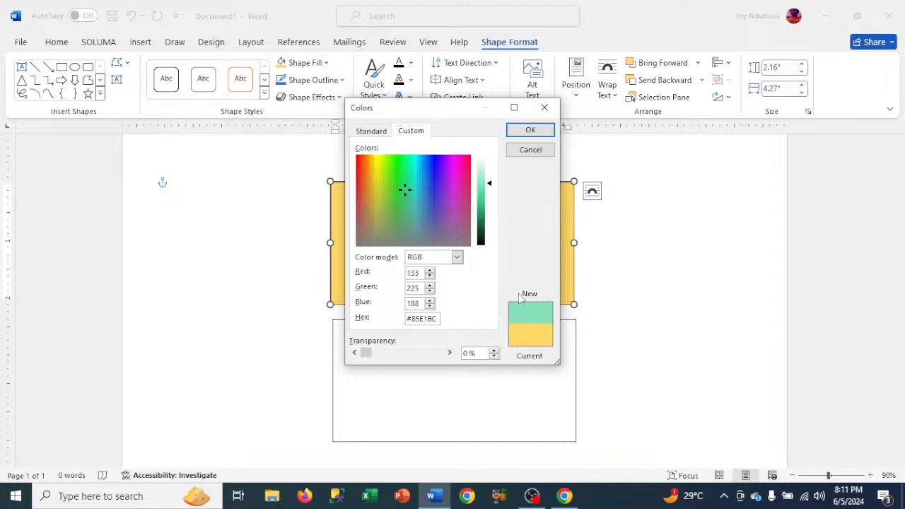
left_click(415, 205)
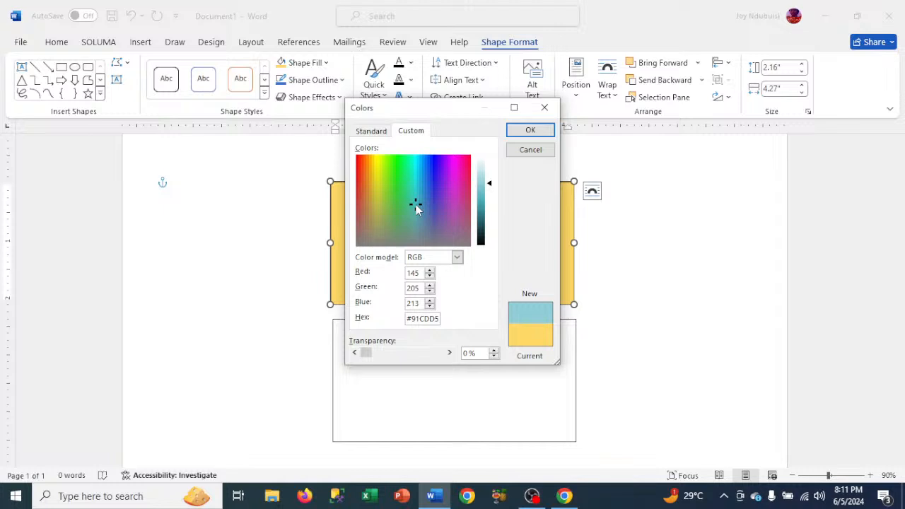
left_click(374, 214)
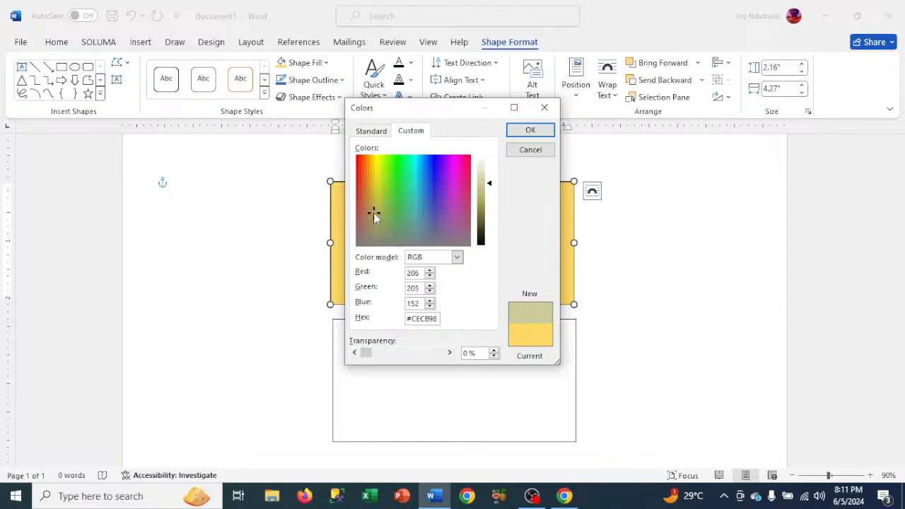
left_click(367, 201)
left_click(371, 180)
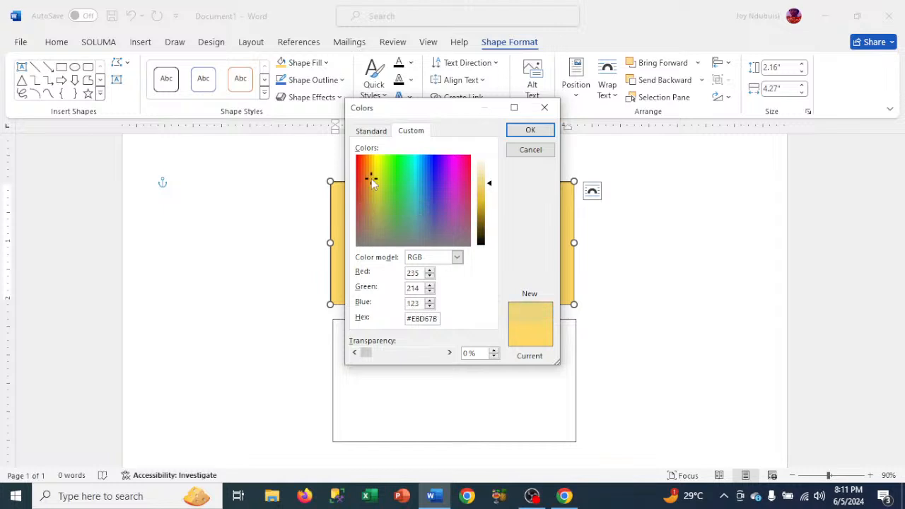
left_click(374, 170)
left_click(367, 164)
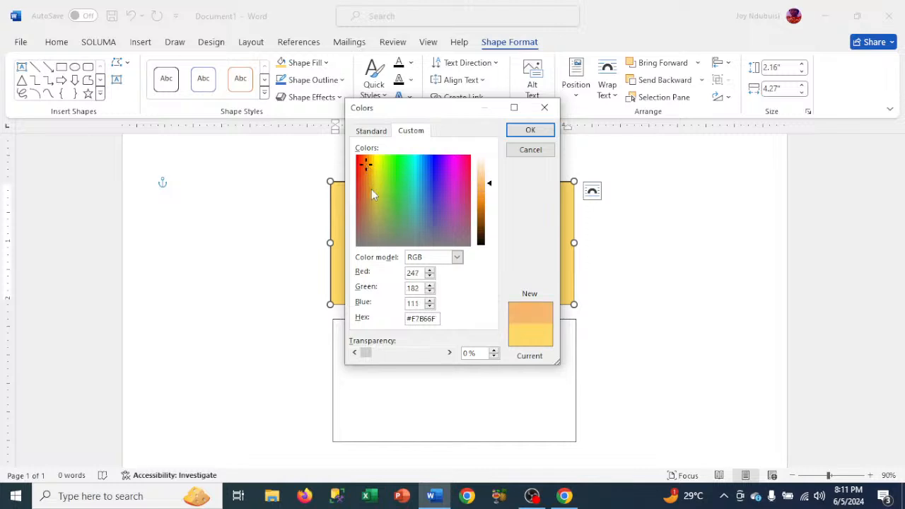
left_click(372, 189)
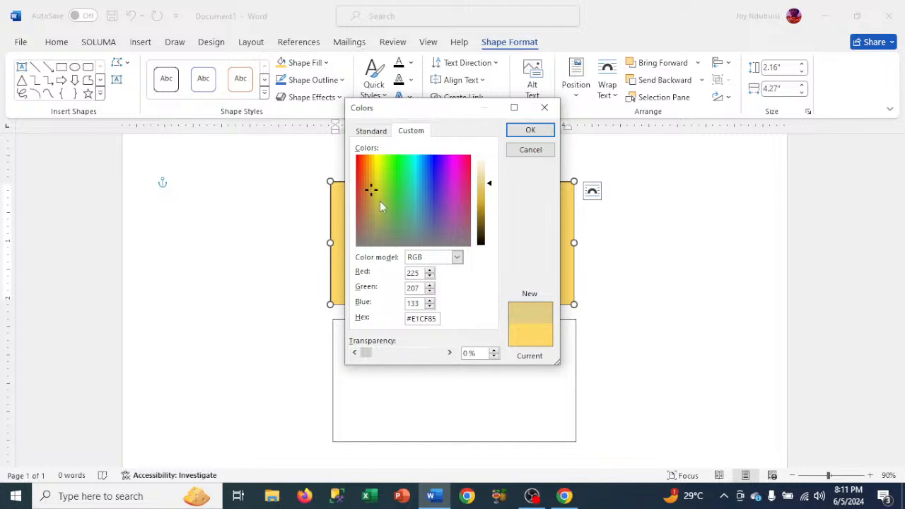
- Try the standard yellow #FFFF00 as the fill colour of the upper text box
left_click(373, 132)
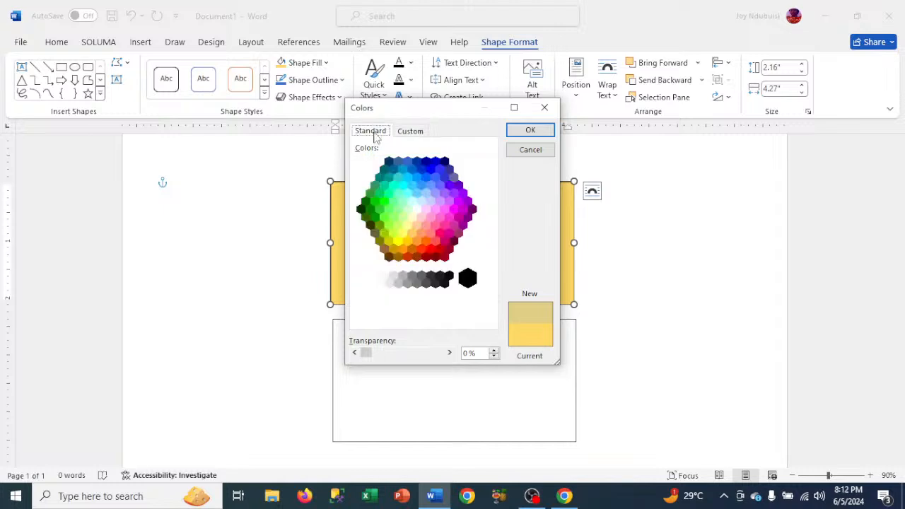
left_click(397, 242)
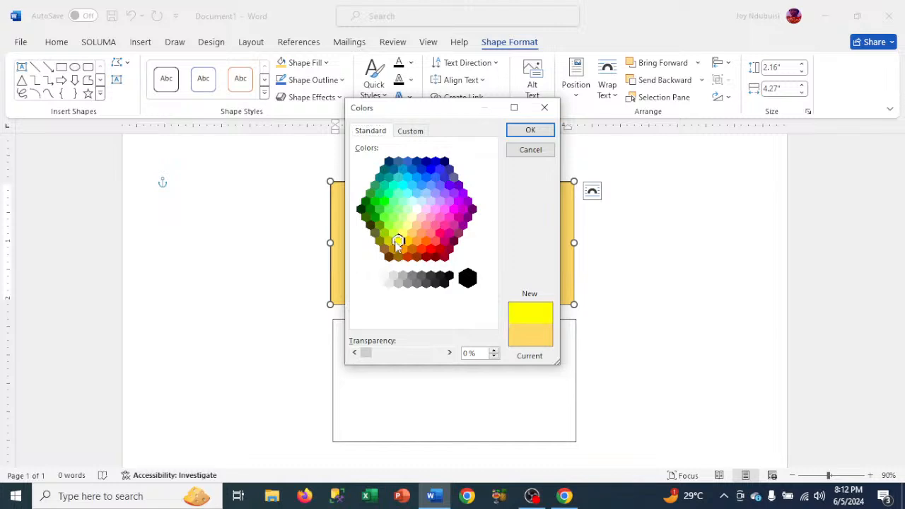
left_click(413, 133)
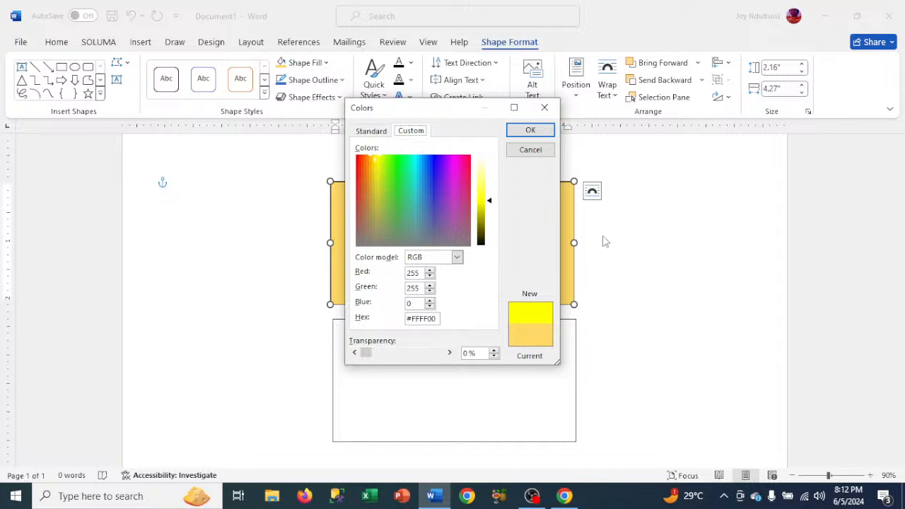
left_click(532, 130)
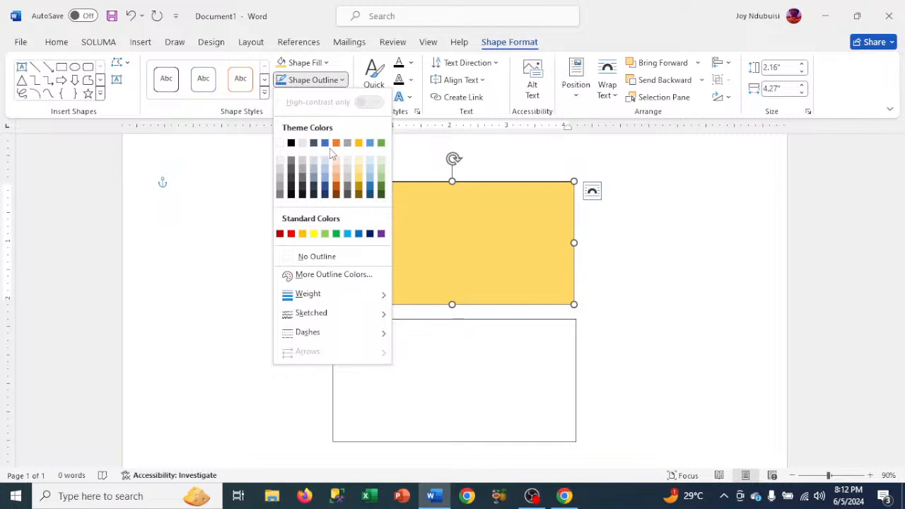
- Remove the outline from the gold upper text box
left_click(326, 259)
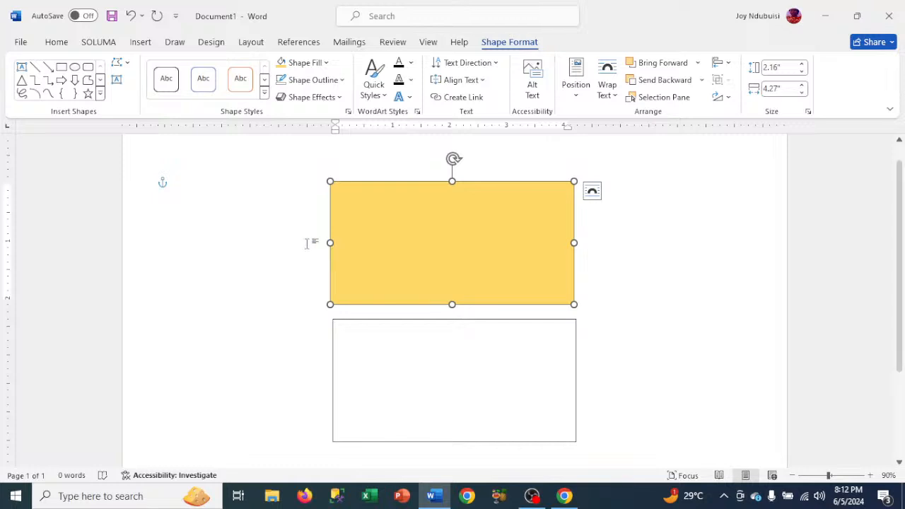
- Draw a rectangle about 1.06 by 1.71 inches and place it over the gold box's upper-left corner
left_click(100, 97)
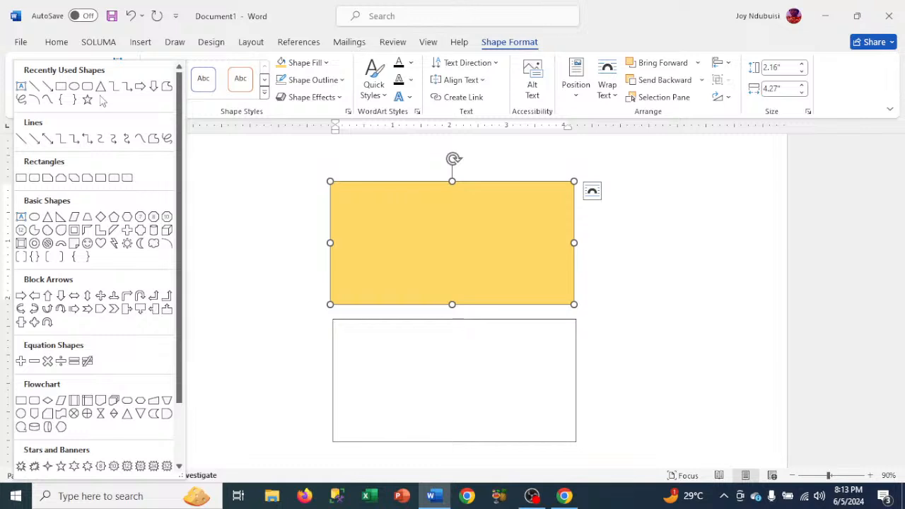
left_click(63, 93)
left_click_drag(188, 235, 285, 295)
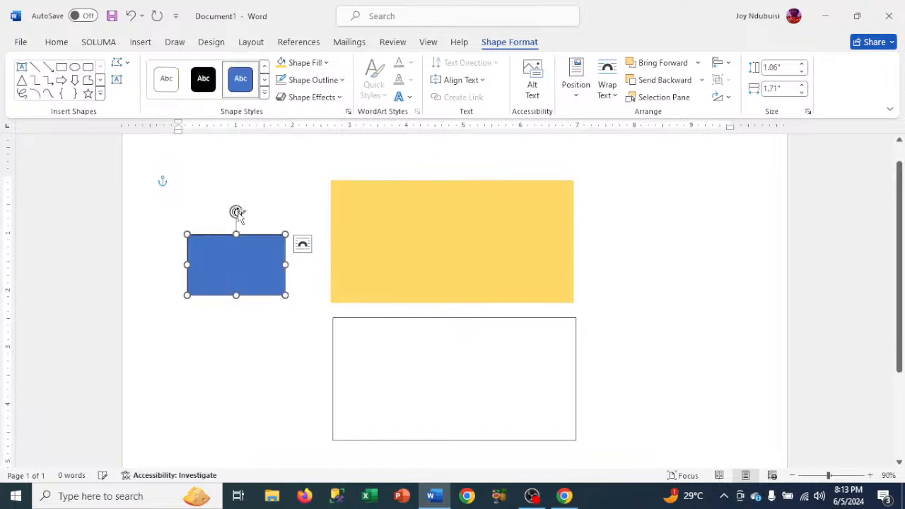
mouse_move(237, 213)
left_mouse_down()
mouse_move(374, 194)
mouse_move(151, 218)
mouse_move(222, 214)
left_mouse_up()
left_click_drag(235, 246, 394, 186)
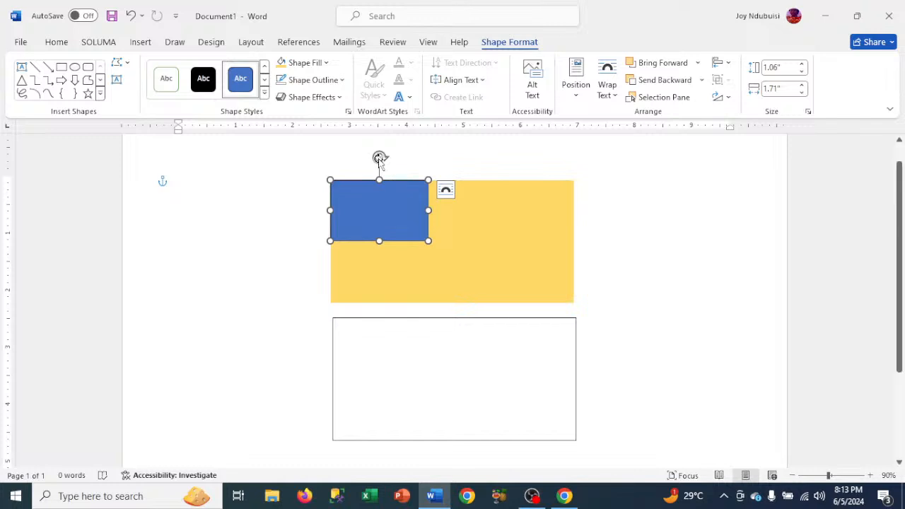
- Tilt the blue rectangle counter-clockwise and shift it up and left until it slants across the gold box's upper-left corner
left_click_drag(380, 159, 359, 162)
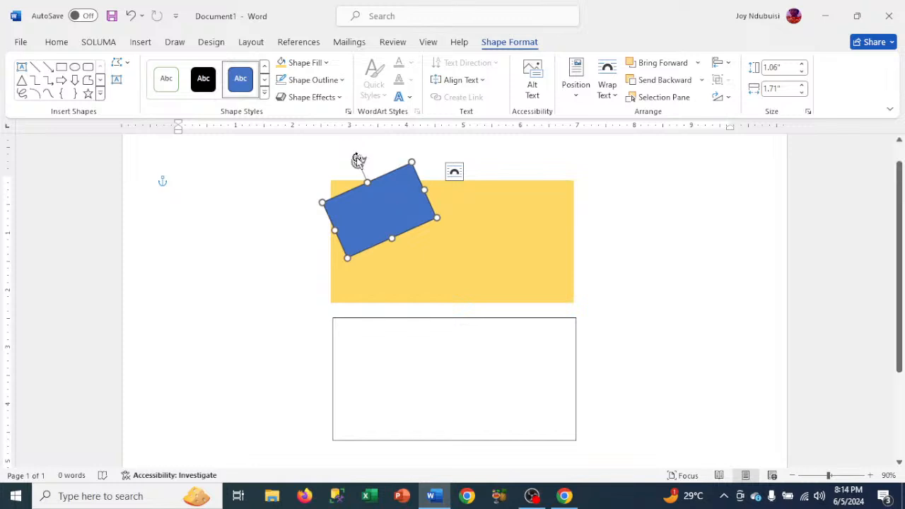
key("Up")
key("Up")
key("Up")
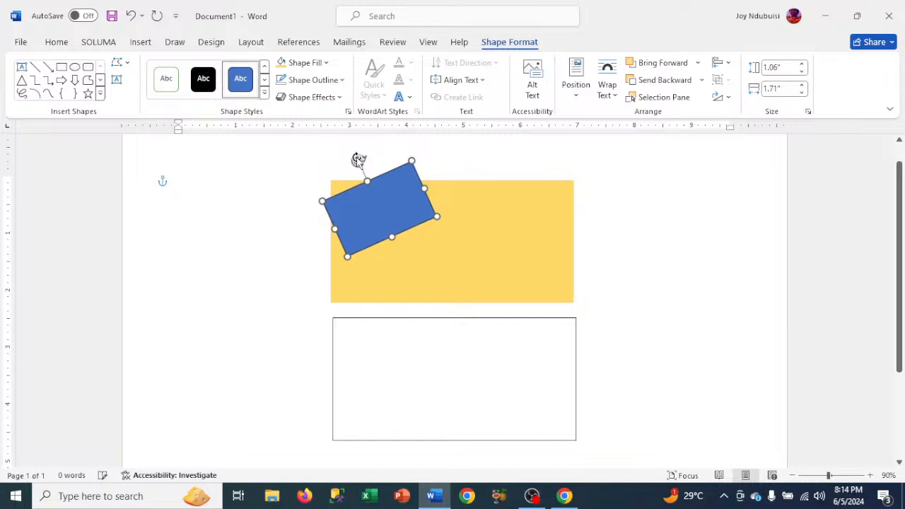
key("Up")
key("Up")
key("Up")
key("Up")
key("Up")
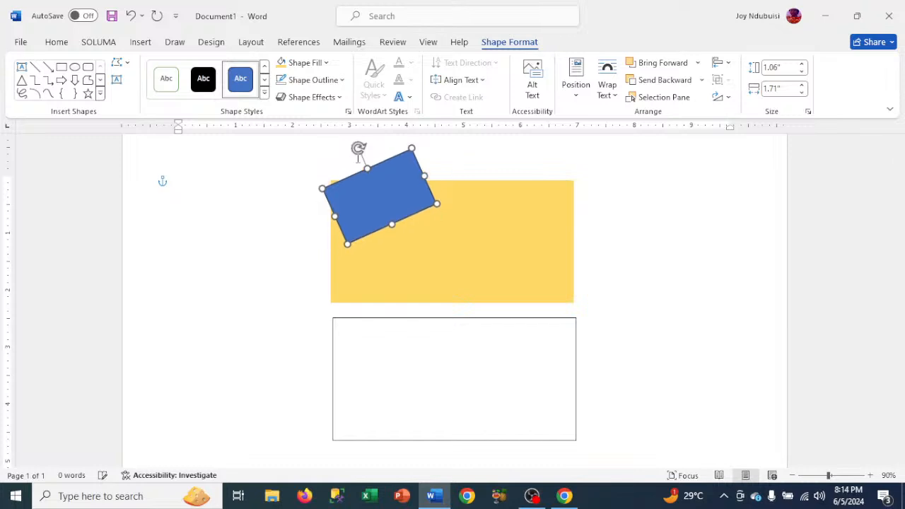
key("Up")
key("Up")
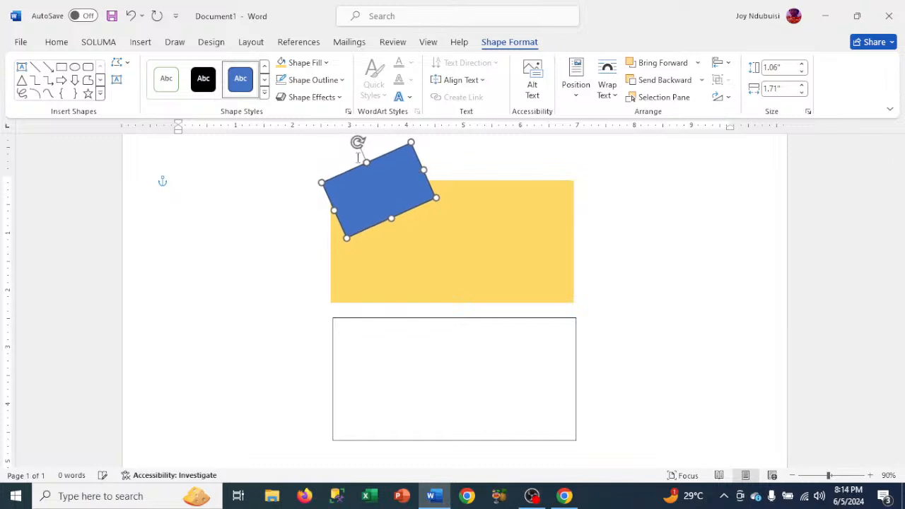
key("Left")
key("Left")
key("Left")
key("Left")
key("Left")
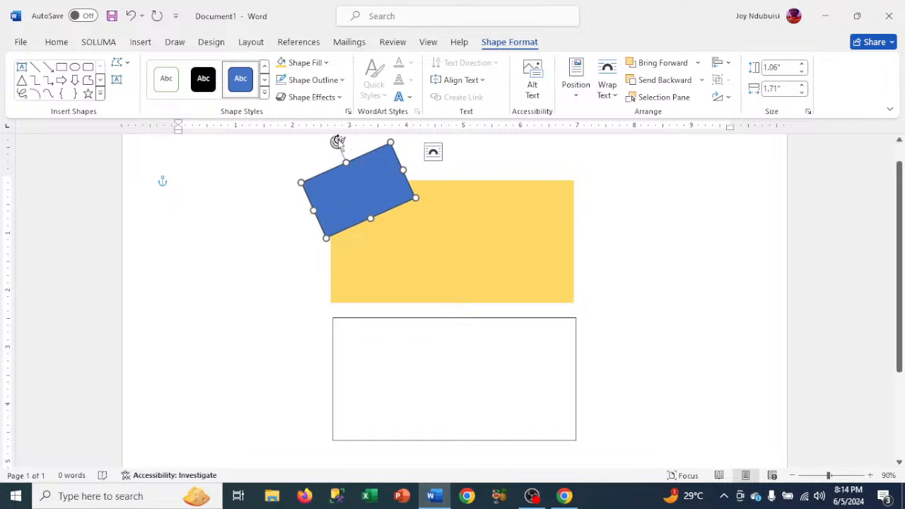
left_click_drag(338, 142, 327, 148)
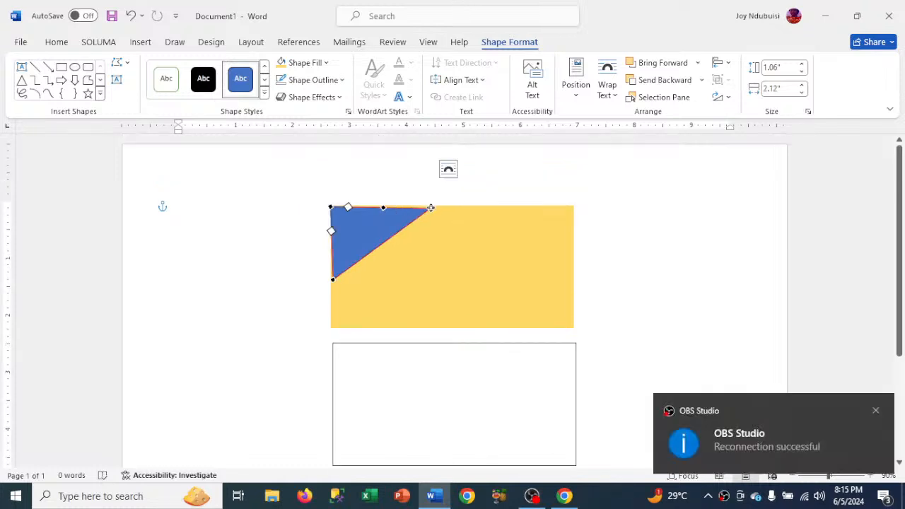
- Adjust the blue triangle's edit points along the gold box's upper and left edges, enlarging it to about 1.09 by 2.22 inches
left_click(431, 208)
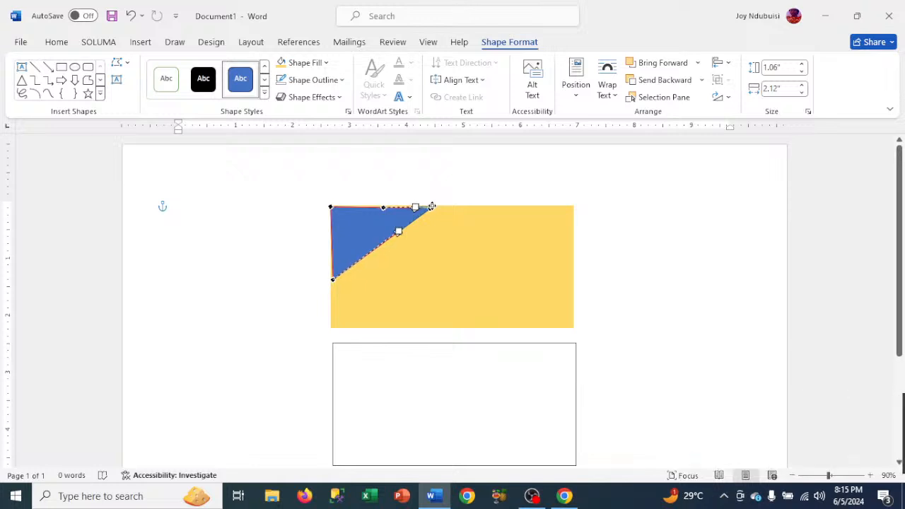
left_click_drag(433, 206, 432, 207)
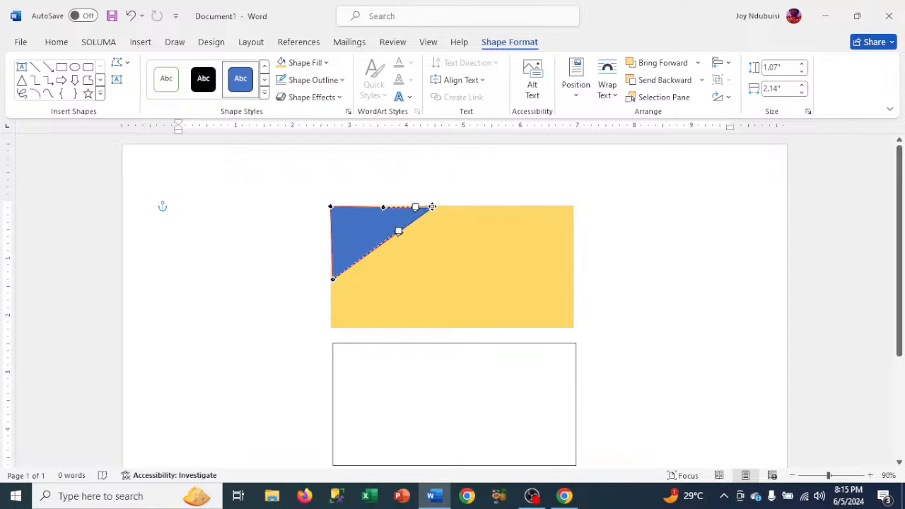
left_click_drag(432, 208, 435, 207)
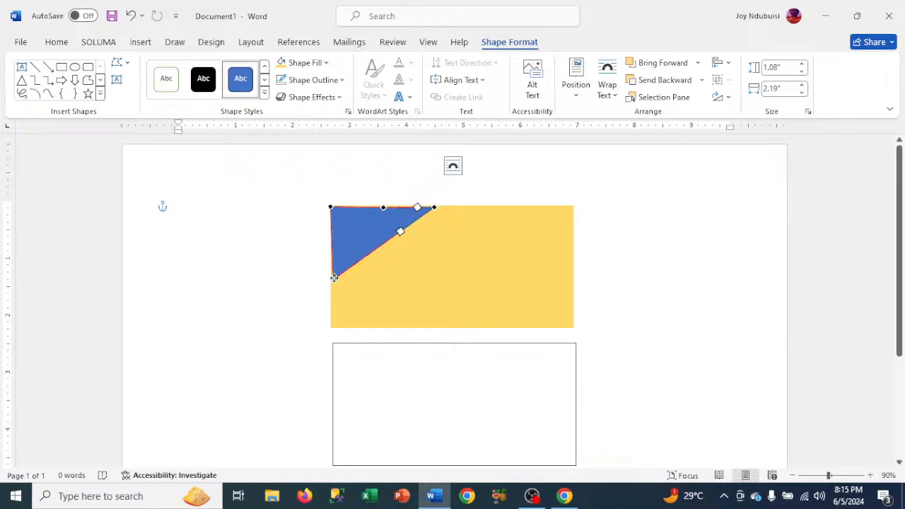
left_click_drag(333, 277, 333, 280)
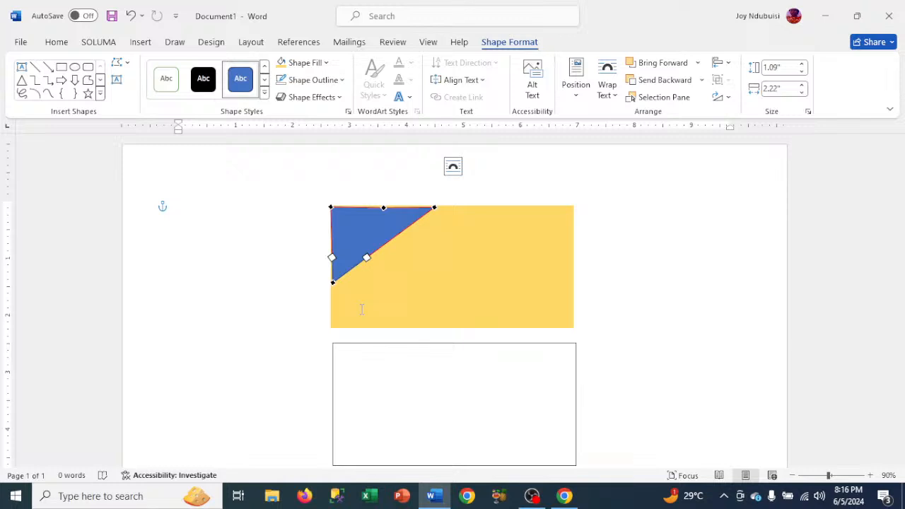
left_click(519, 162)
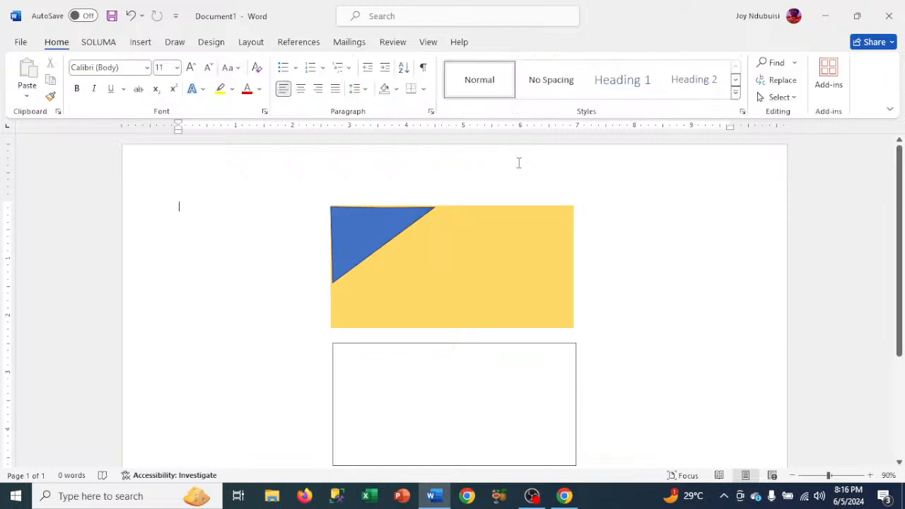
left_click(359, 215)
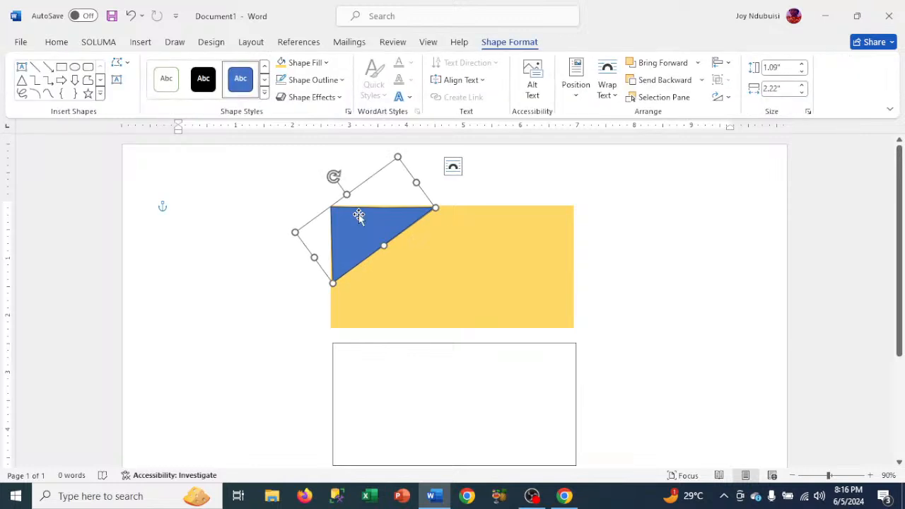
left_click(120, 63)
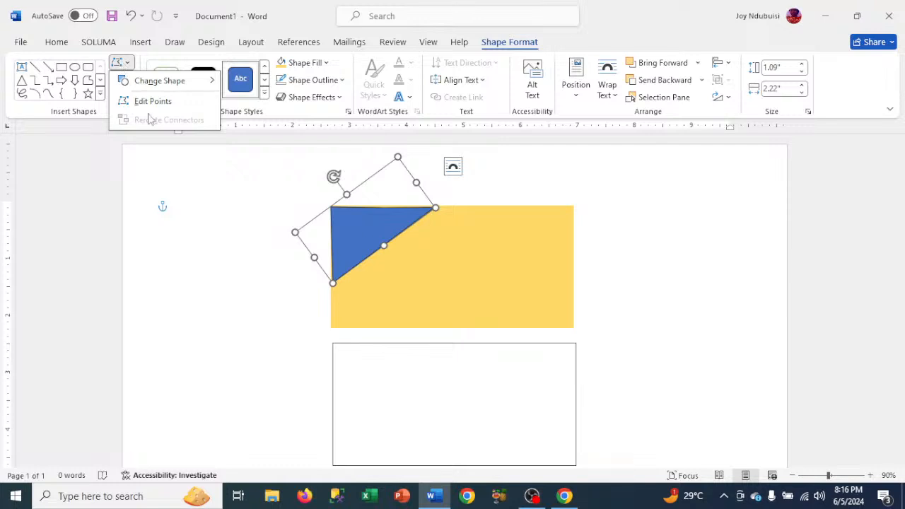
left_click(201, 214)
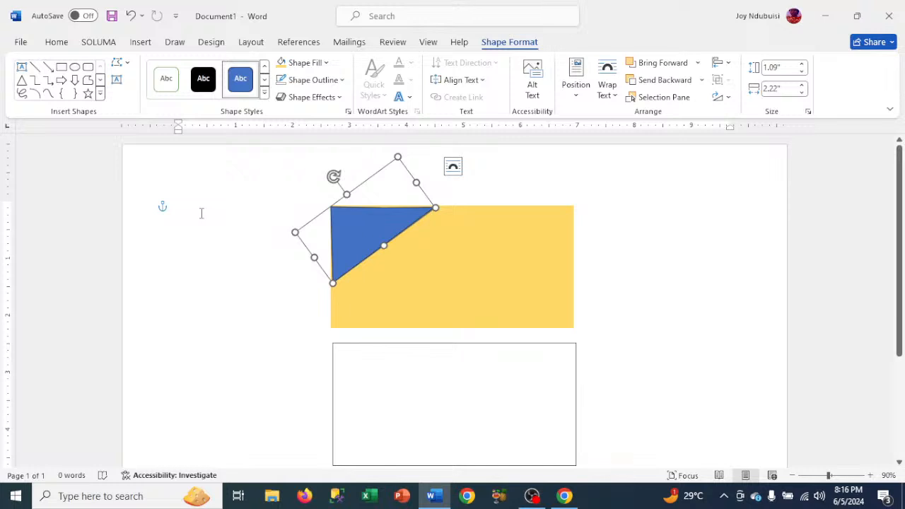
- Nudge the blue triangle slightly up and left so it sits flush with the gold box's upper-left corner
left_click(458, 251)
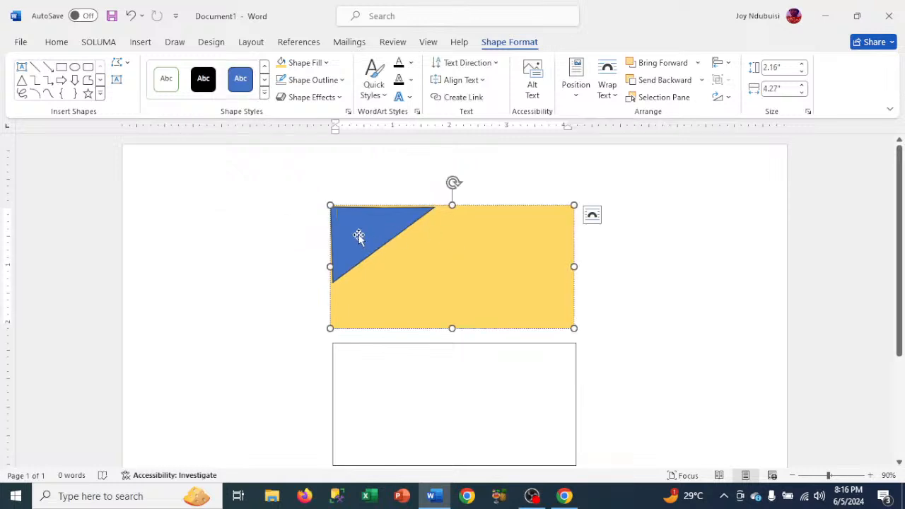
left_click(359, 239)
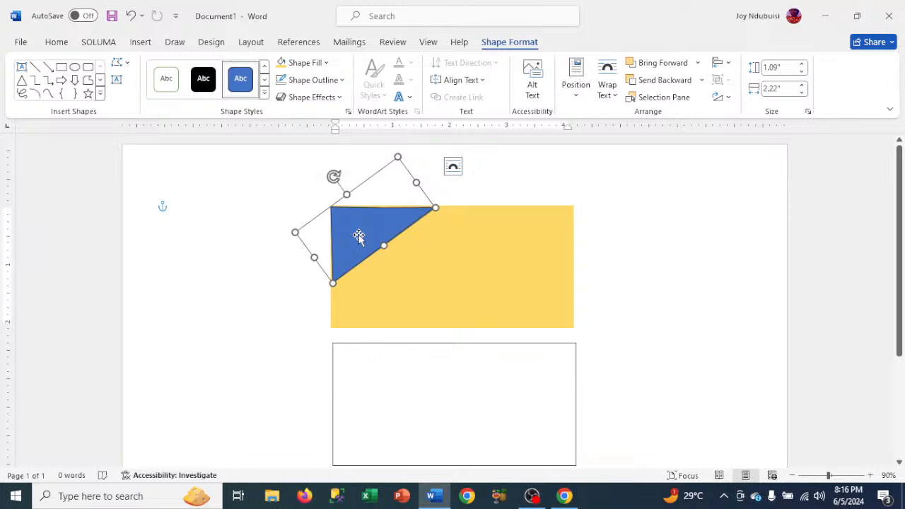
key("ctrl+z")
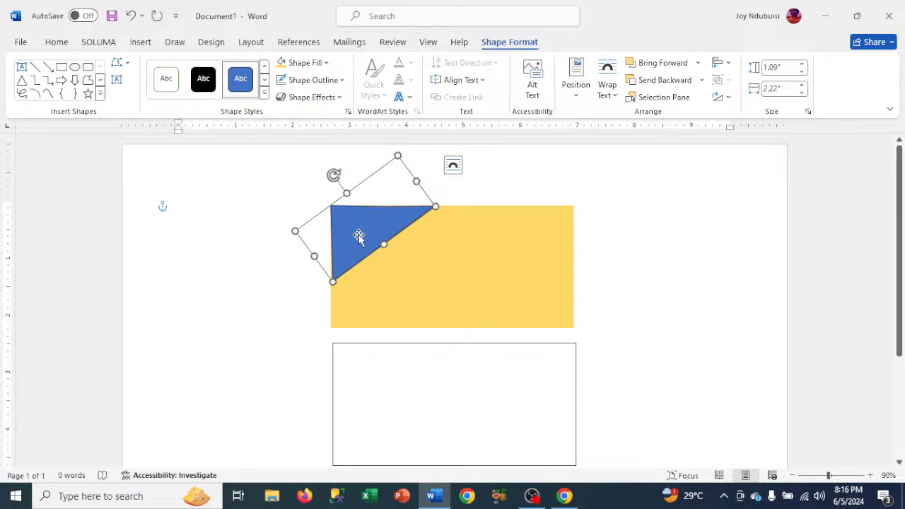
key("ctrl+z")
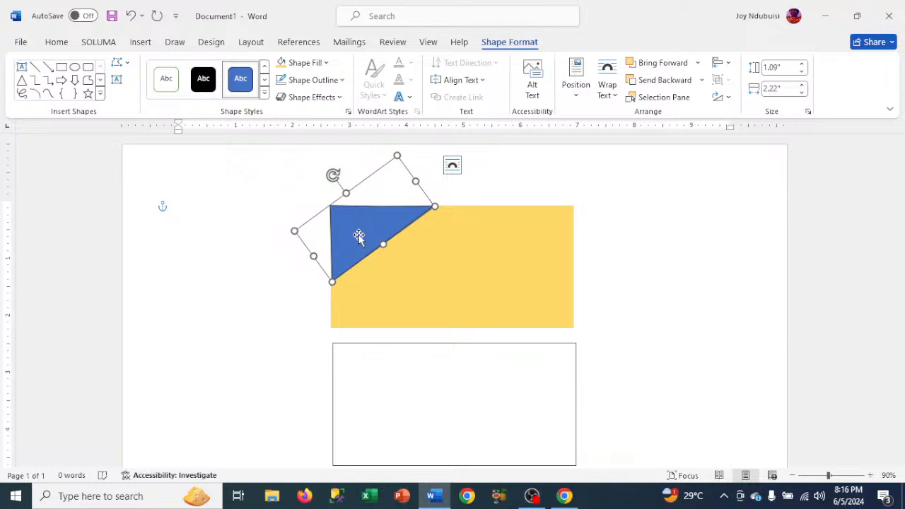
- Fill the triangle on the gold box's upper-left corner with Blue, Accent 1, Darker 50%
left_click(306, 64)
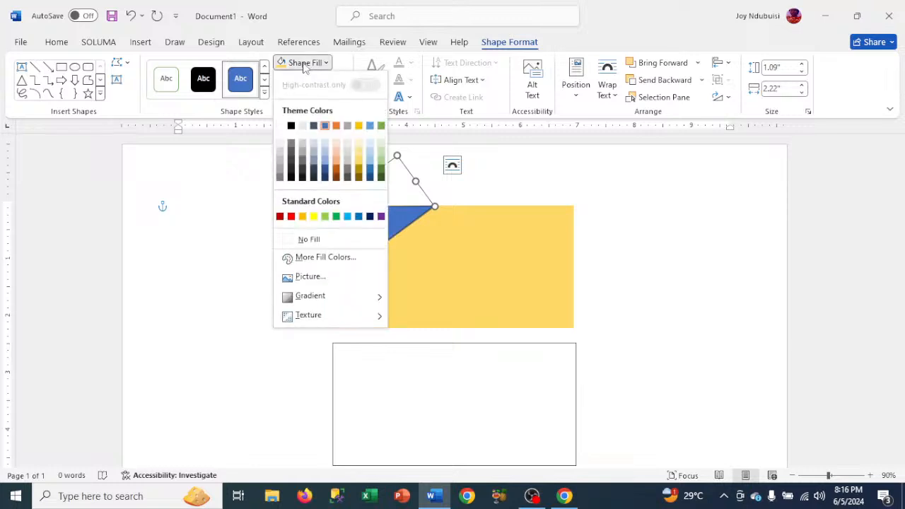
left_click(325, 178)
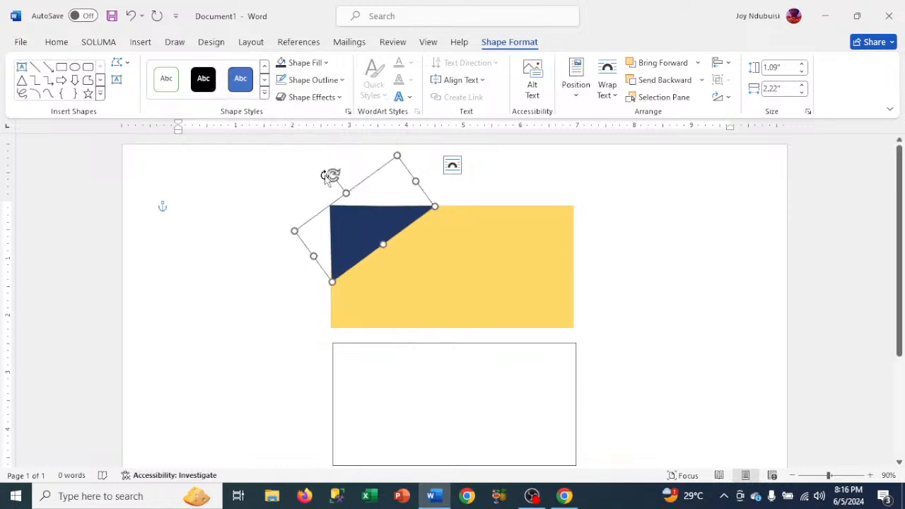
left_click(283, 83)
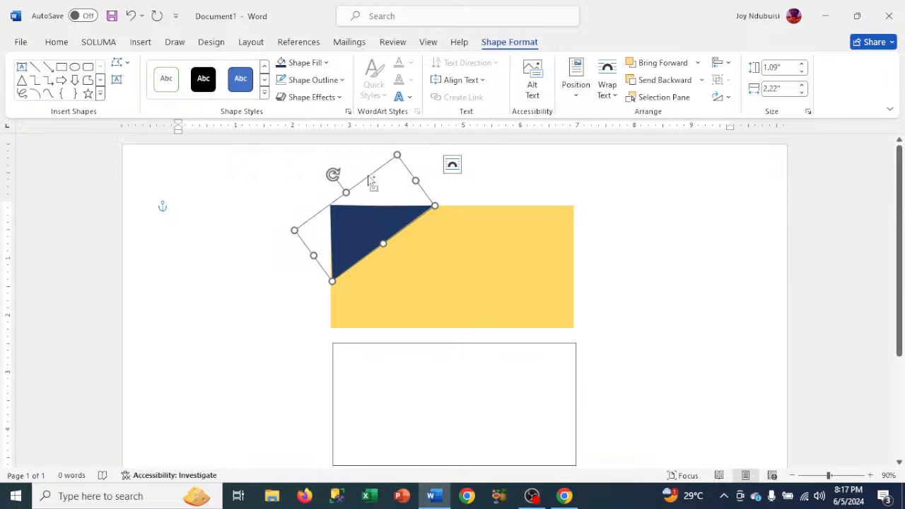
- Duplicate the dark blue triangle, rotate the copy counter-clockwise until it points downward, and park it over the gold box's right edge
key("ctrl+d")
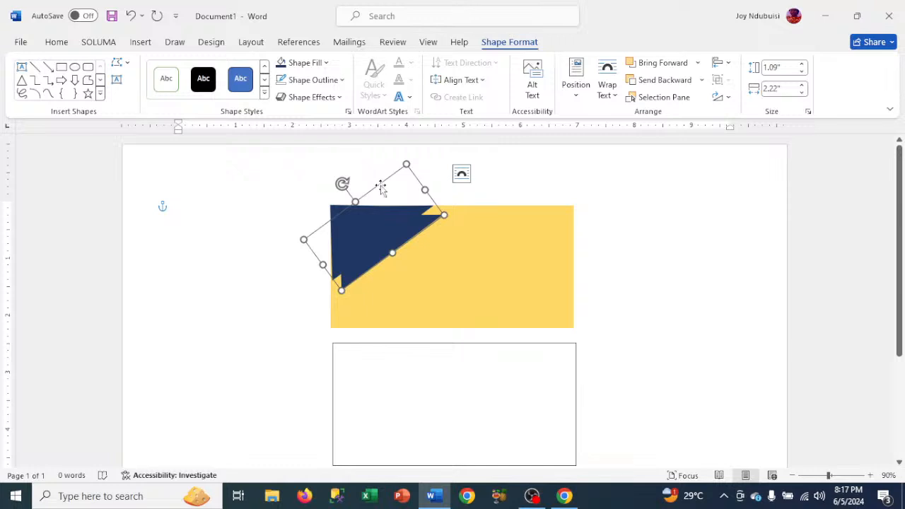
left_click_drag(381, 186, 414, 297)
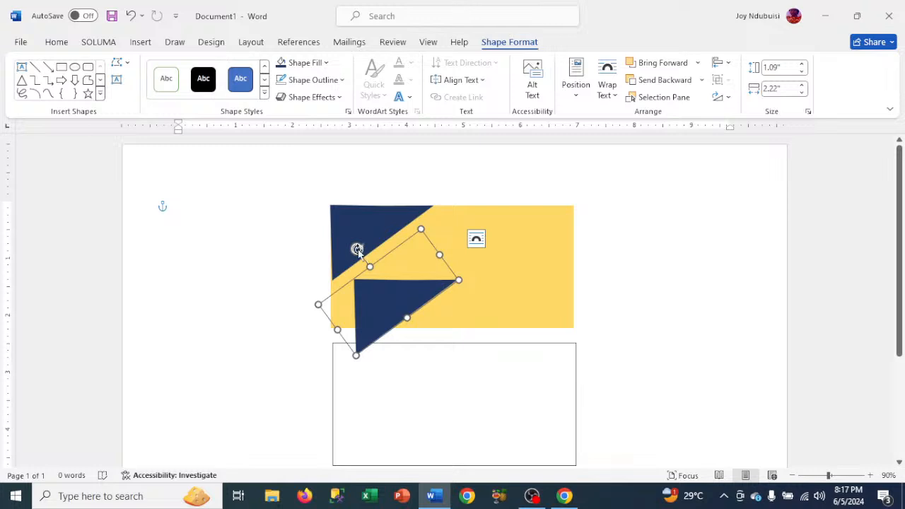
left_click_drag(357, 249, 279, 475)
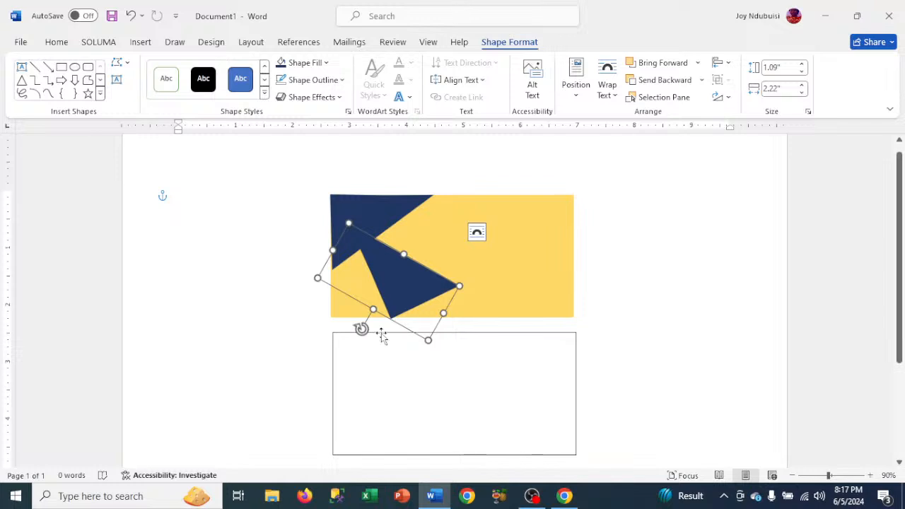
left_click_drag(361, 328, 346, 342)
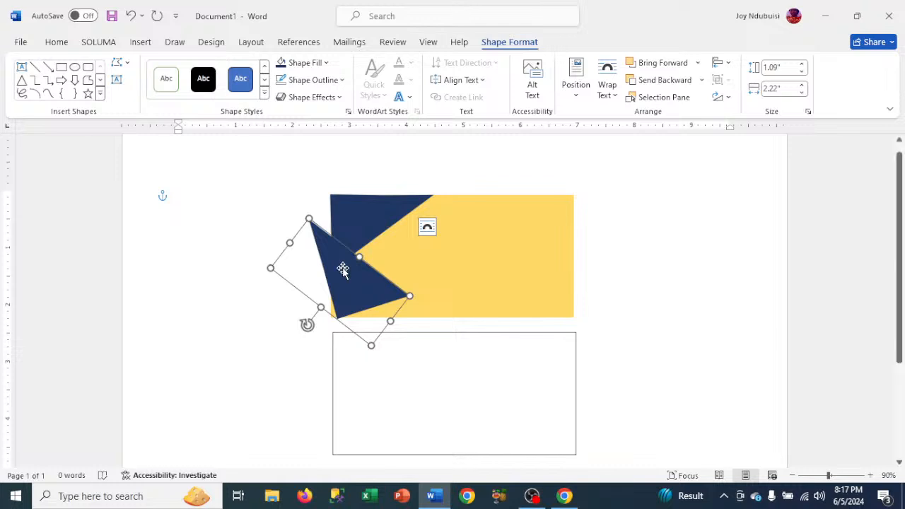
left_click_drag(343, 270, 595, 281)
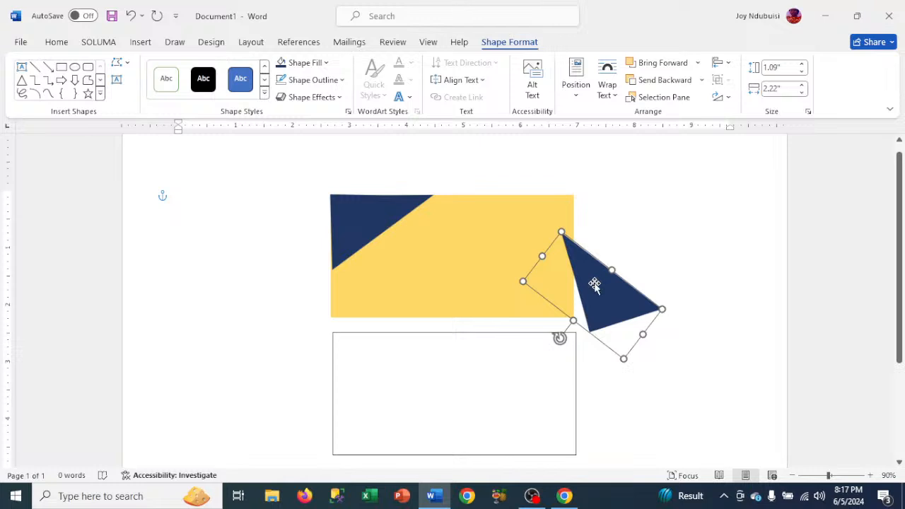
- Enlarge the upper-left dark blue triangle to about 1.4 by 2.74 inches and nudge it left onto the gold box's edge
left_click(355, 240)
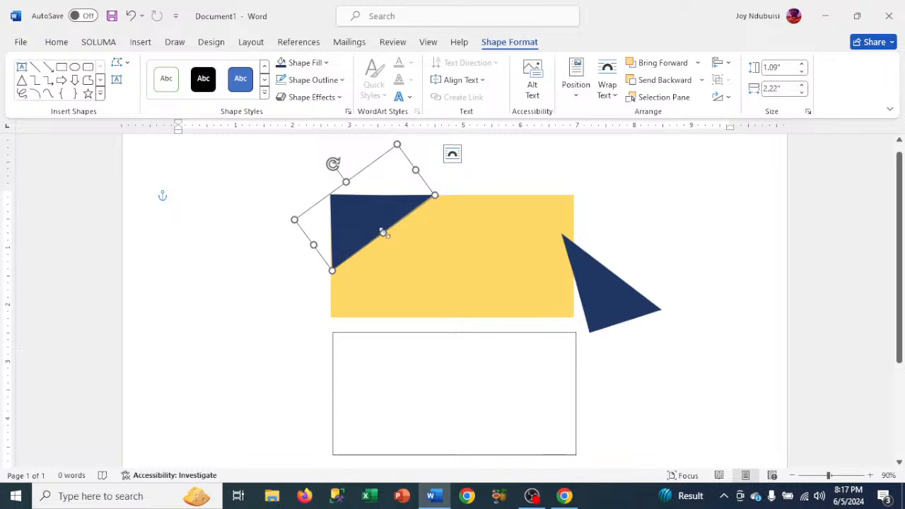
left_click_drag(382, 233, 381, 233)
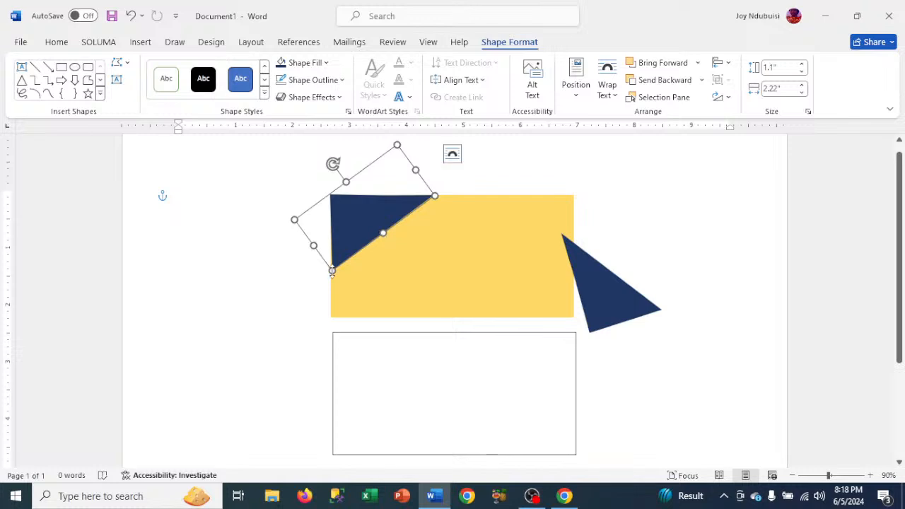
left_click_drag(332, 270, 333, 286)
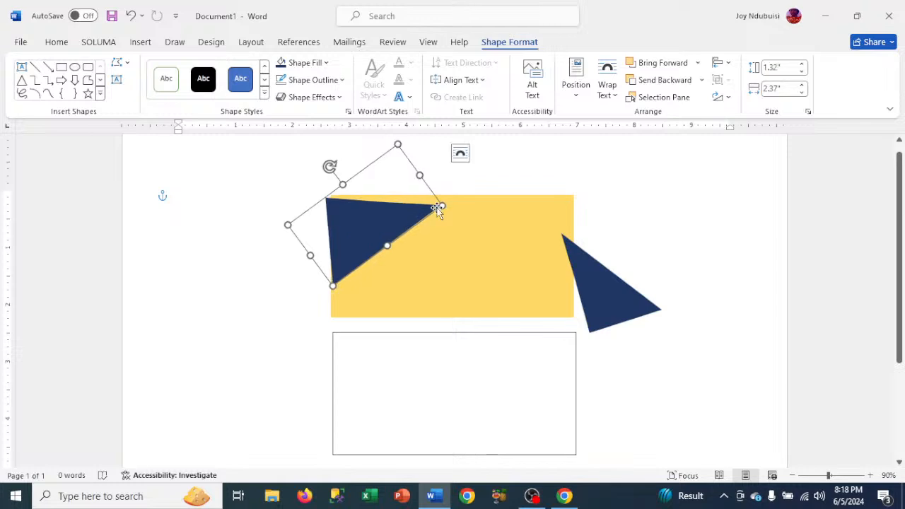
left_click_drag(439, 208, 461, 196)
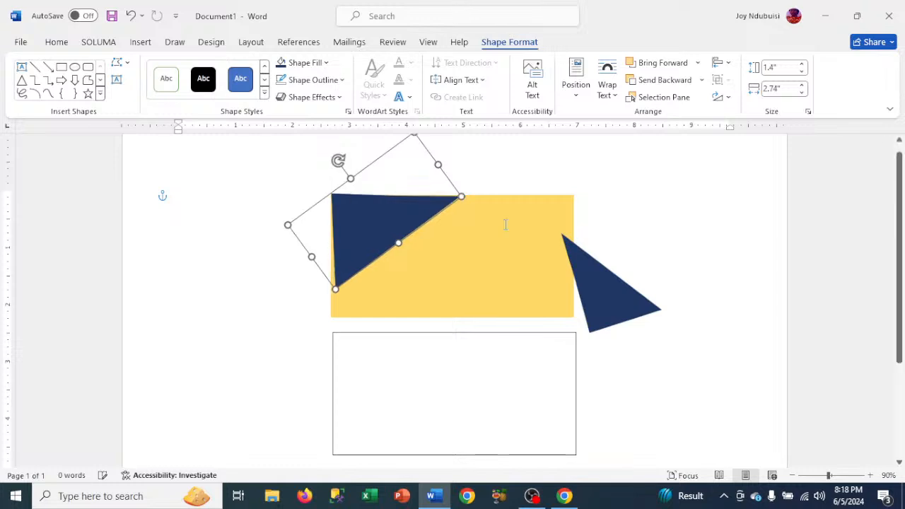
key("Left")
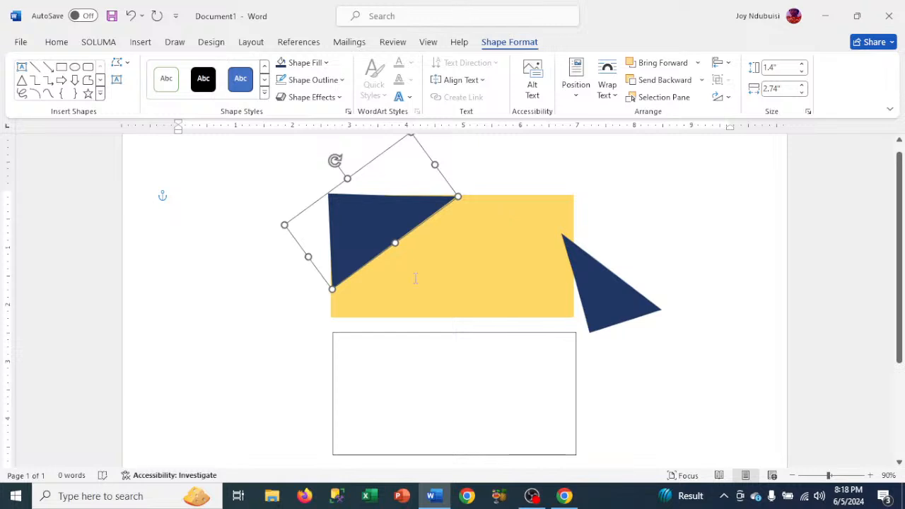
- Move the duplicate triangle left and rotate it slightly so it fits the gold box's lower-left corner, meeting the upper triangle
left_click(609, 310)
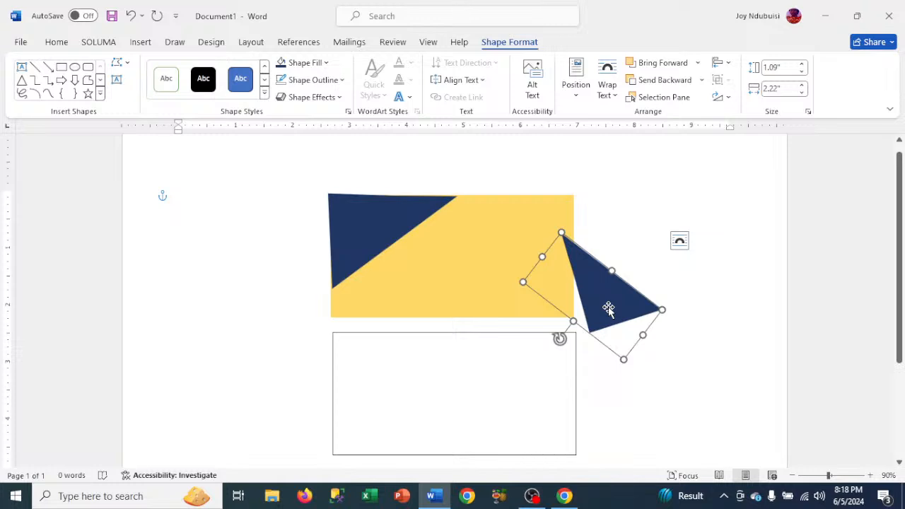
key("Left")
key("Left")
key("Left")
key("Left")
key("Left")
key("Left")
key("Left")
key("Left")
key("Left")
key("Left")
key("Left")
key("Left")
key("Left")
key("Left")
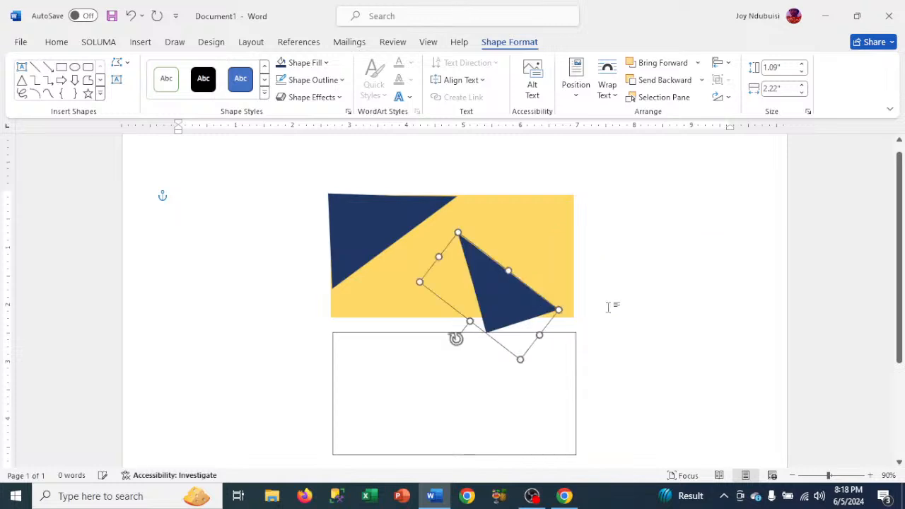
key("Left")
key("Left")
key("Left")
key("Left")
key("Left")
key("Left")
key("Left")
key("Left")
key("Left")
key("Left")
key("Left")
key("Left")
key("Left")
key("Left")
key("Left")
key("Left")
key("Left")
key("Left")
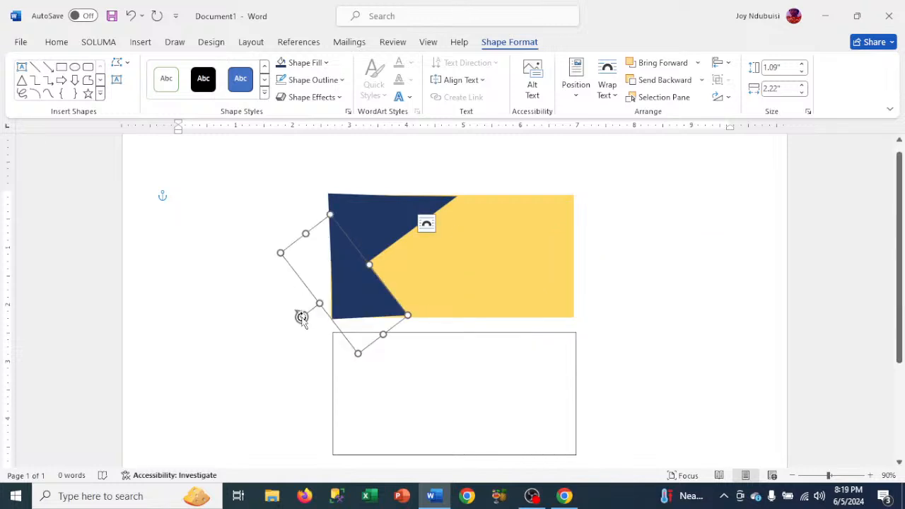
left_click(499, 266)
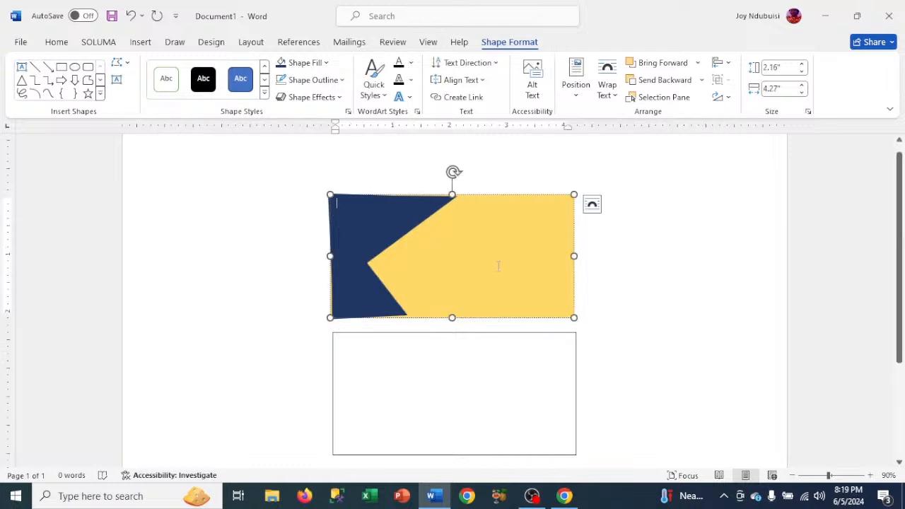
- Rotate the upper-left triangle slightly counter-clockwise to level its upper side with the gold box's edge
left_click(399, 218)
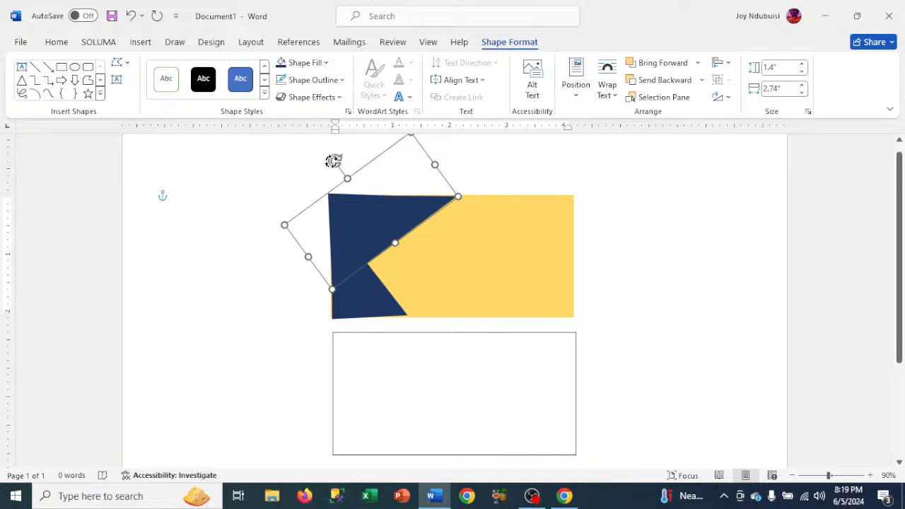
left_click_drag(333, 160, 332, 162)
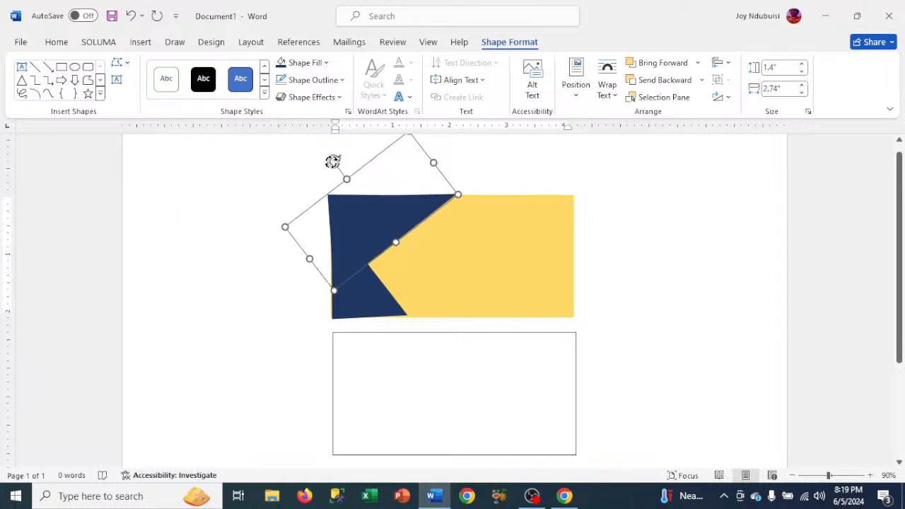
left_click(461, 243)
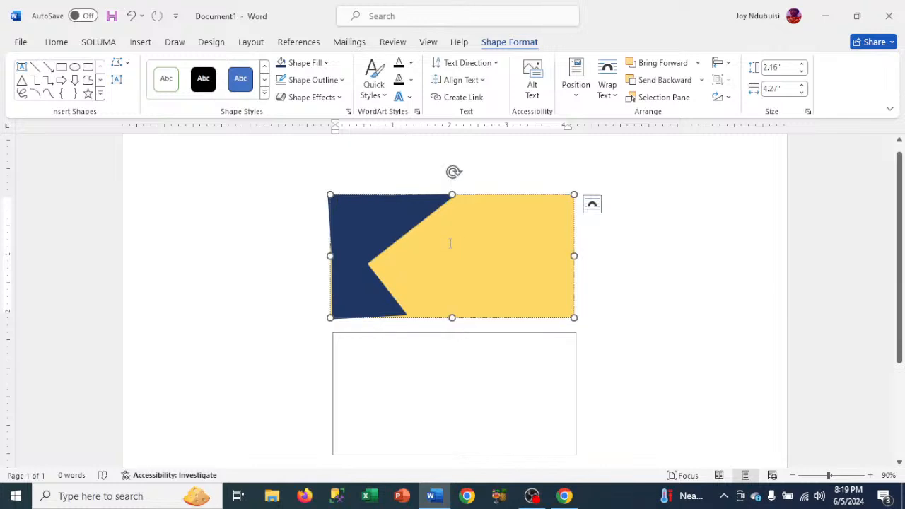
left_click(348, 159)
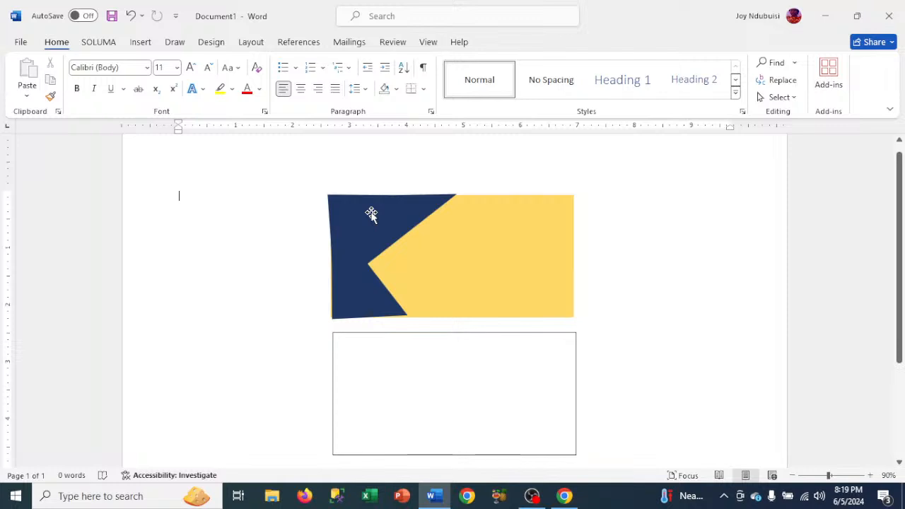
- Apply the outer shadow effect Offset: Right to the upper-left triangle
left_click(371, 215)
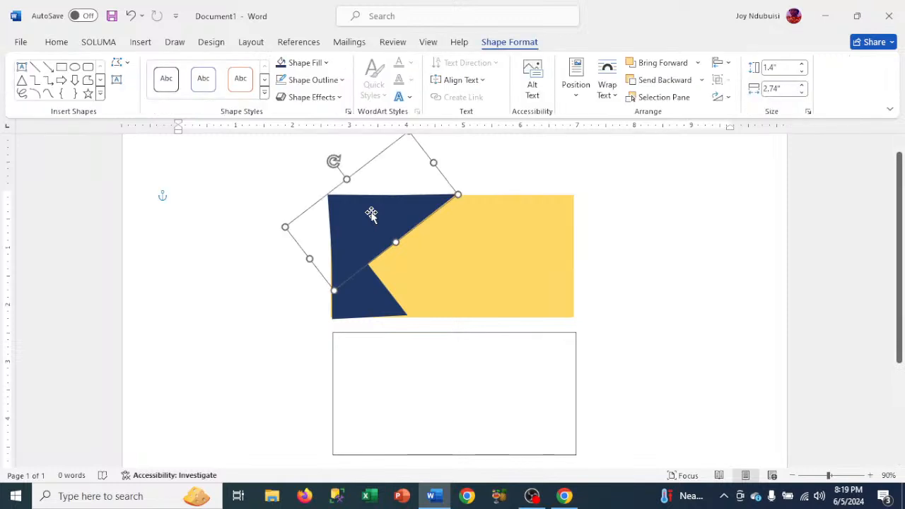
left_click(316, 99)
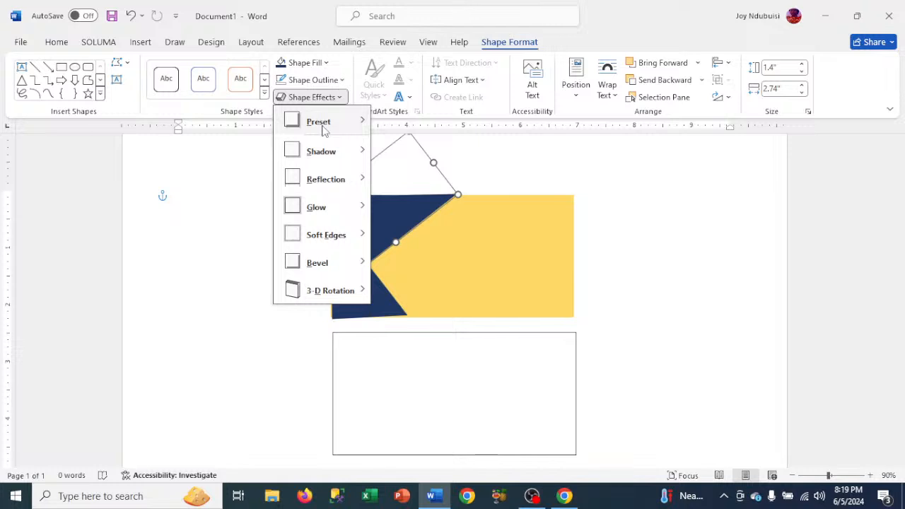
mouse_move(333, 151)
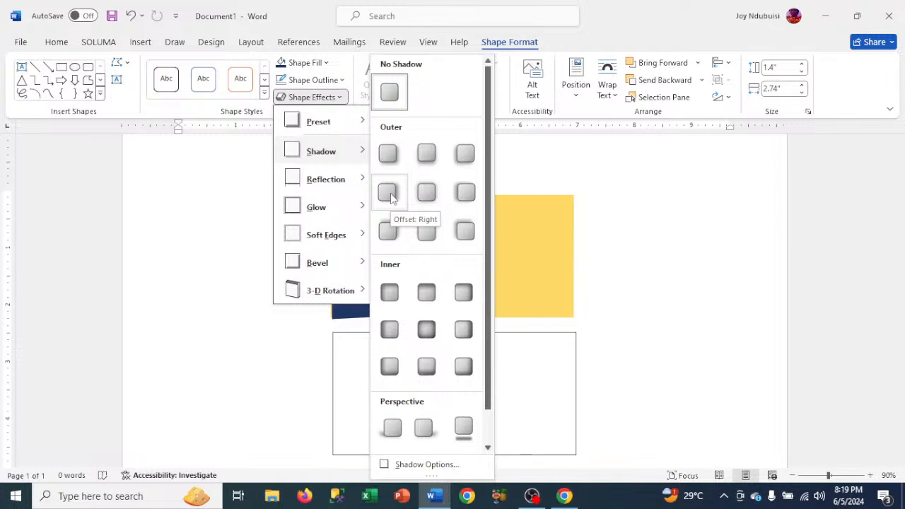
left_click(391, 196)
left_click(689, 218)
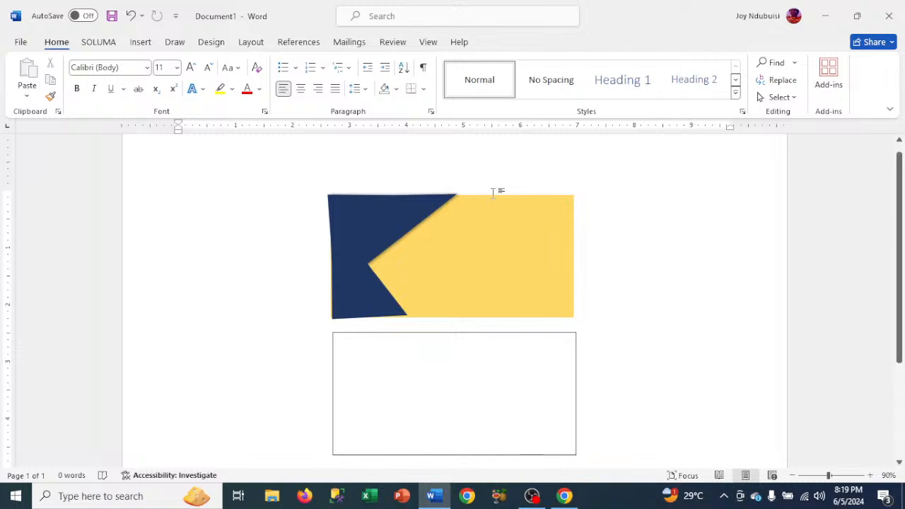
left_click(385, 229)
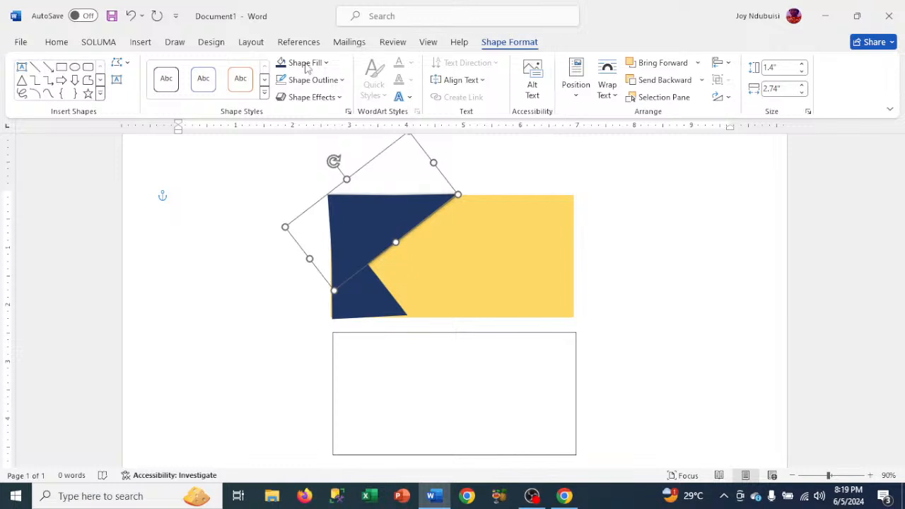
left_click(265, 93)
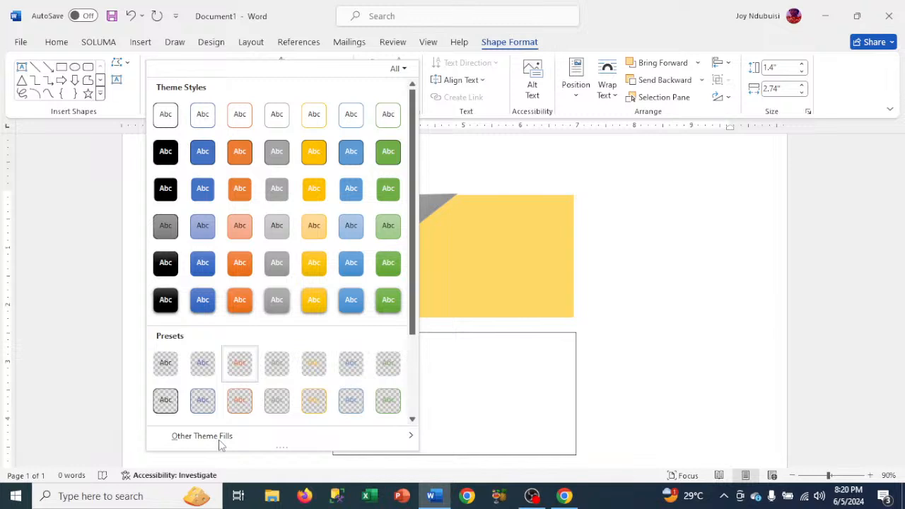
mouse_move(219, 444)
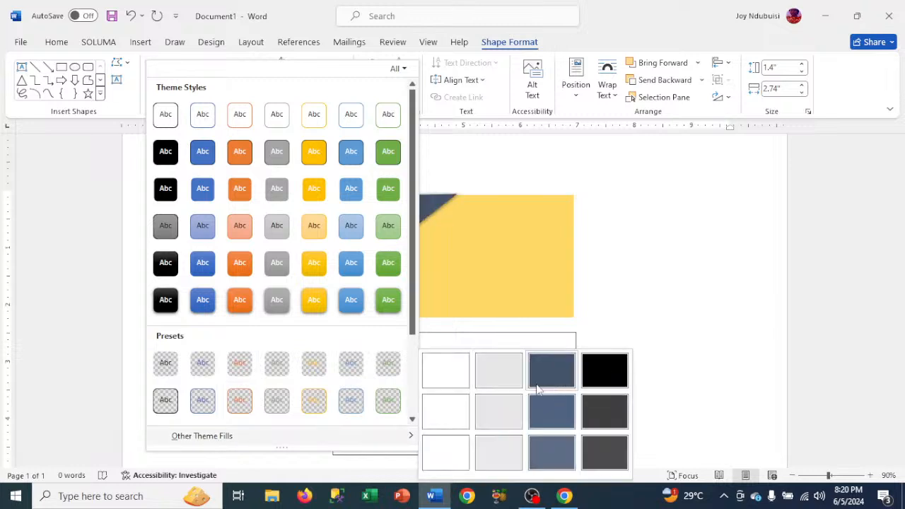
left_click(664, 307)
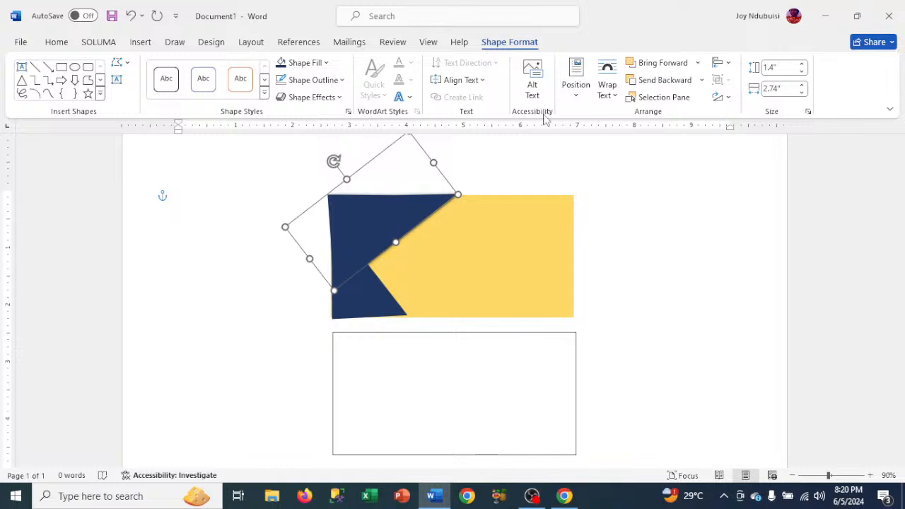
- Bring the upper-left triangle to the front so its shadow falls over the lower-left triangle
left_click(697, 63)
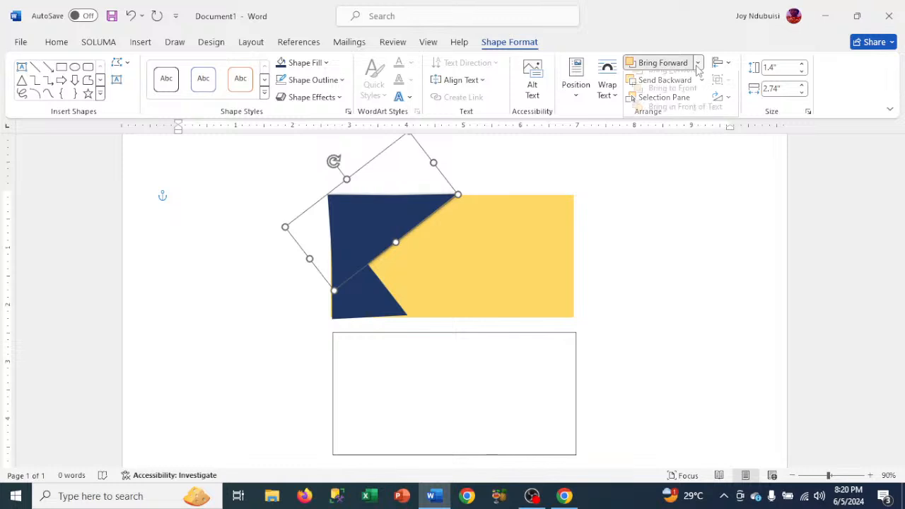
left_click(683, 98)
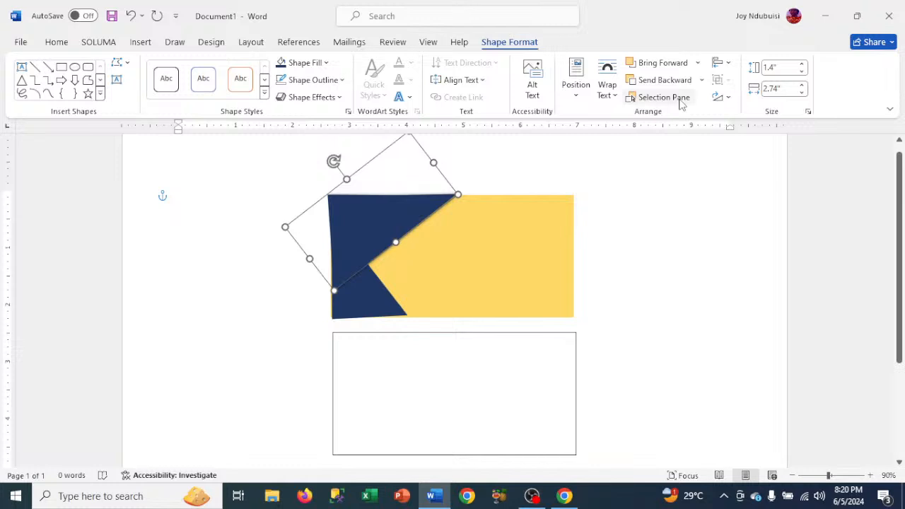
left_click(479, 288)
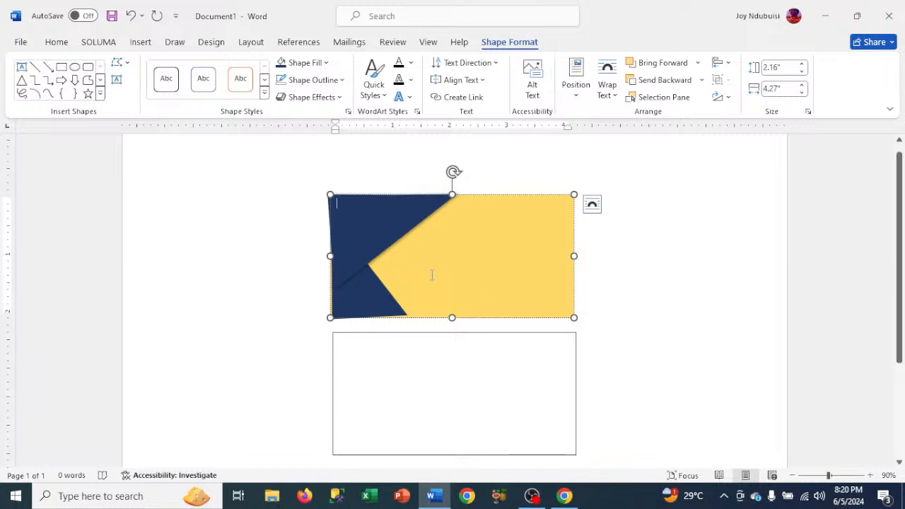
left_click(646, 279)
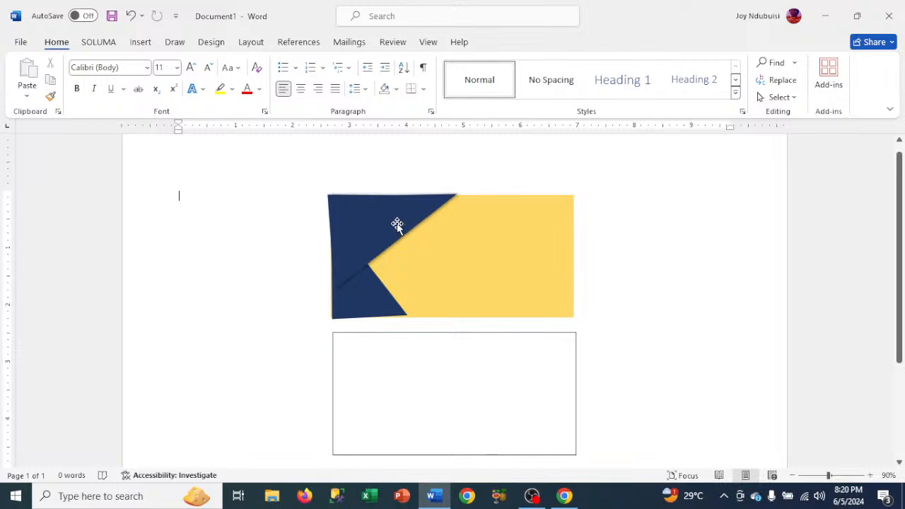
left_click(397, 225)
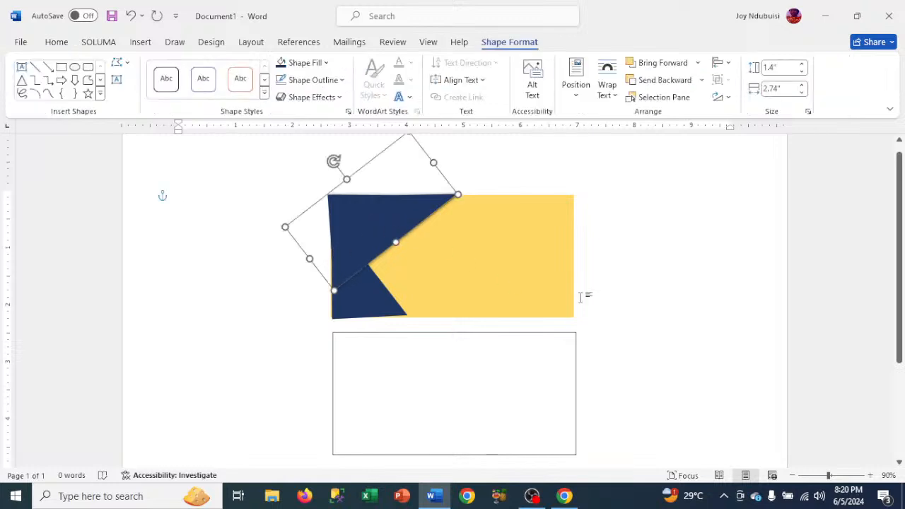
left_click(633, 297)
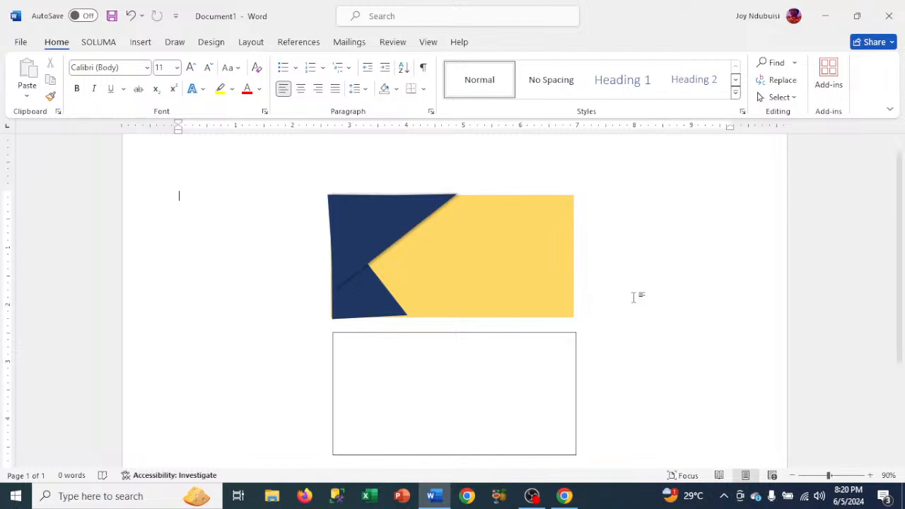
- Enlarge the upper-left triangle slightly from its upper-right corner to about 1.42" high by 2.76" wide
left_click(405, 230)
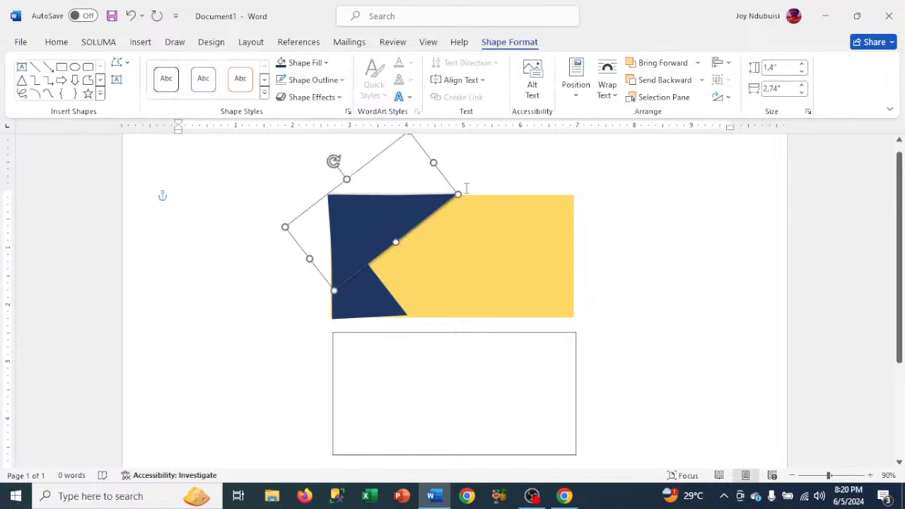
left_click_drag(458, 194, 459, 194)
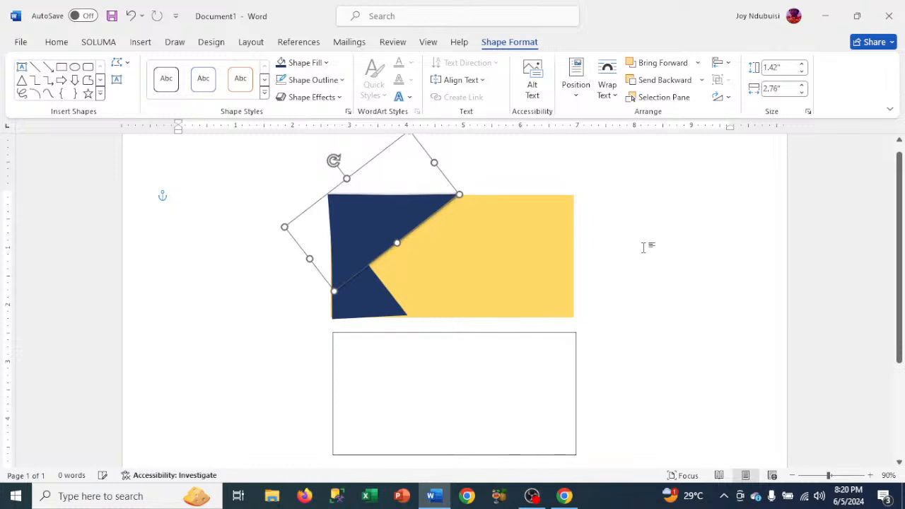
left_click(655, 261)
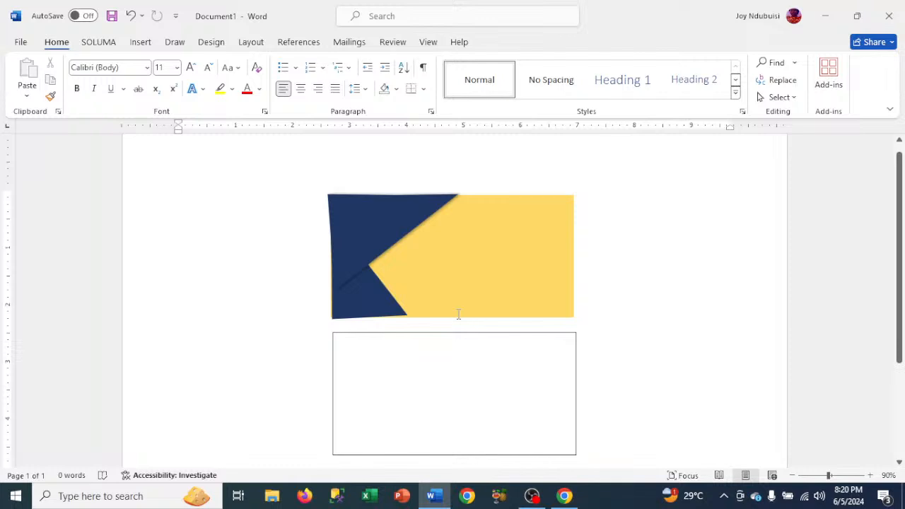
- Rotate the lower-left triangle slightly clockwise to level its bottom side with the gold box's lower edge
left_click(401, 312)
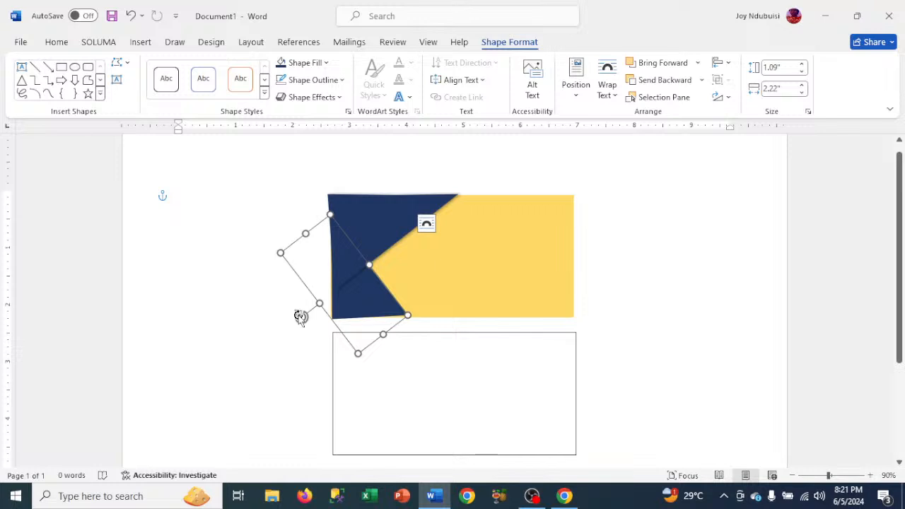
mouse_move(301, 316)
left_mouse_down()
mouse_move(311, 319)
mouse_move(301, 313)
left_mouse_up()
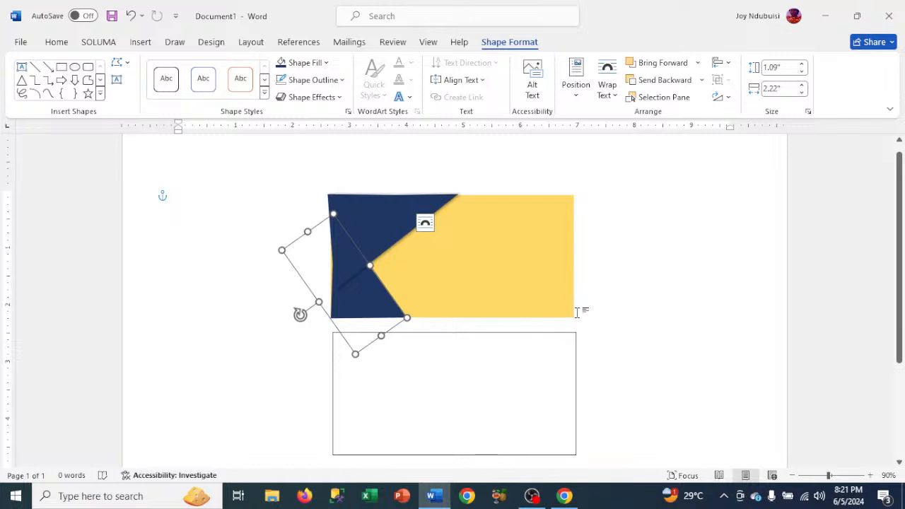
left_click(585, 314)
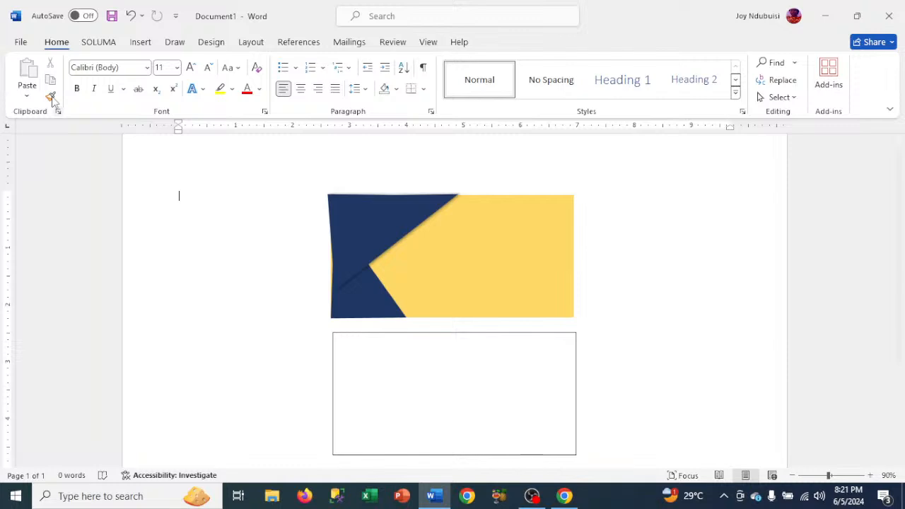
- Start drawing a new text box from the shapes gallery
left_click(140, 42)
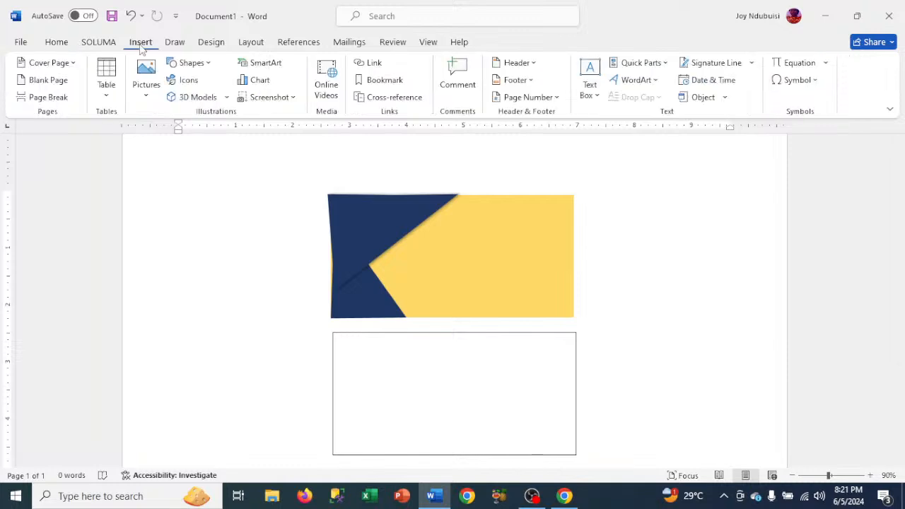
left_click(189, 63)
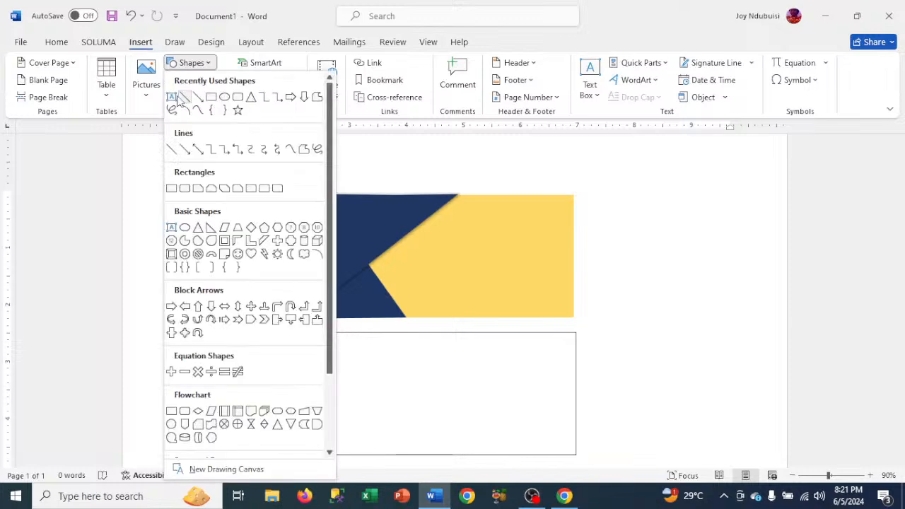
left_click(173, 97)
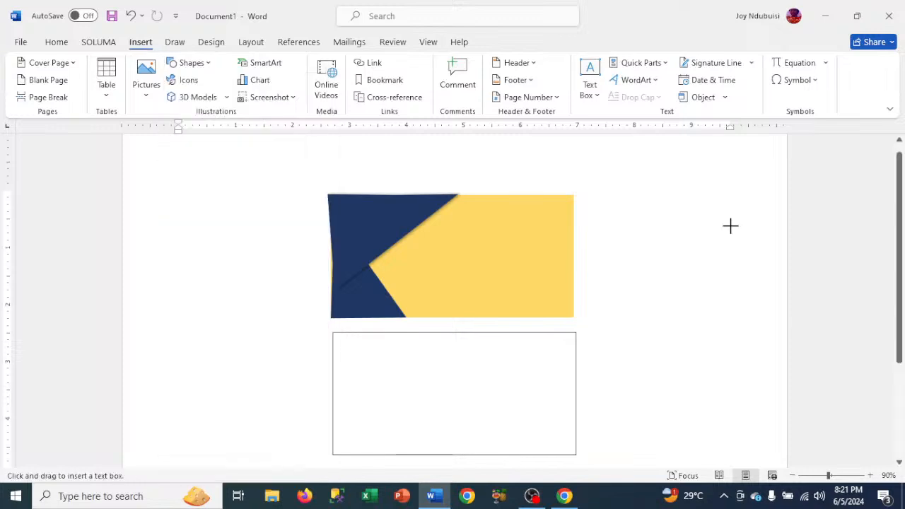